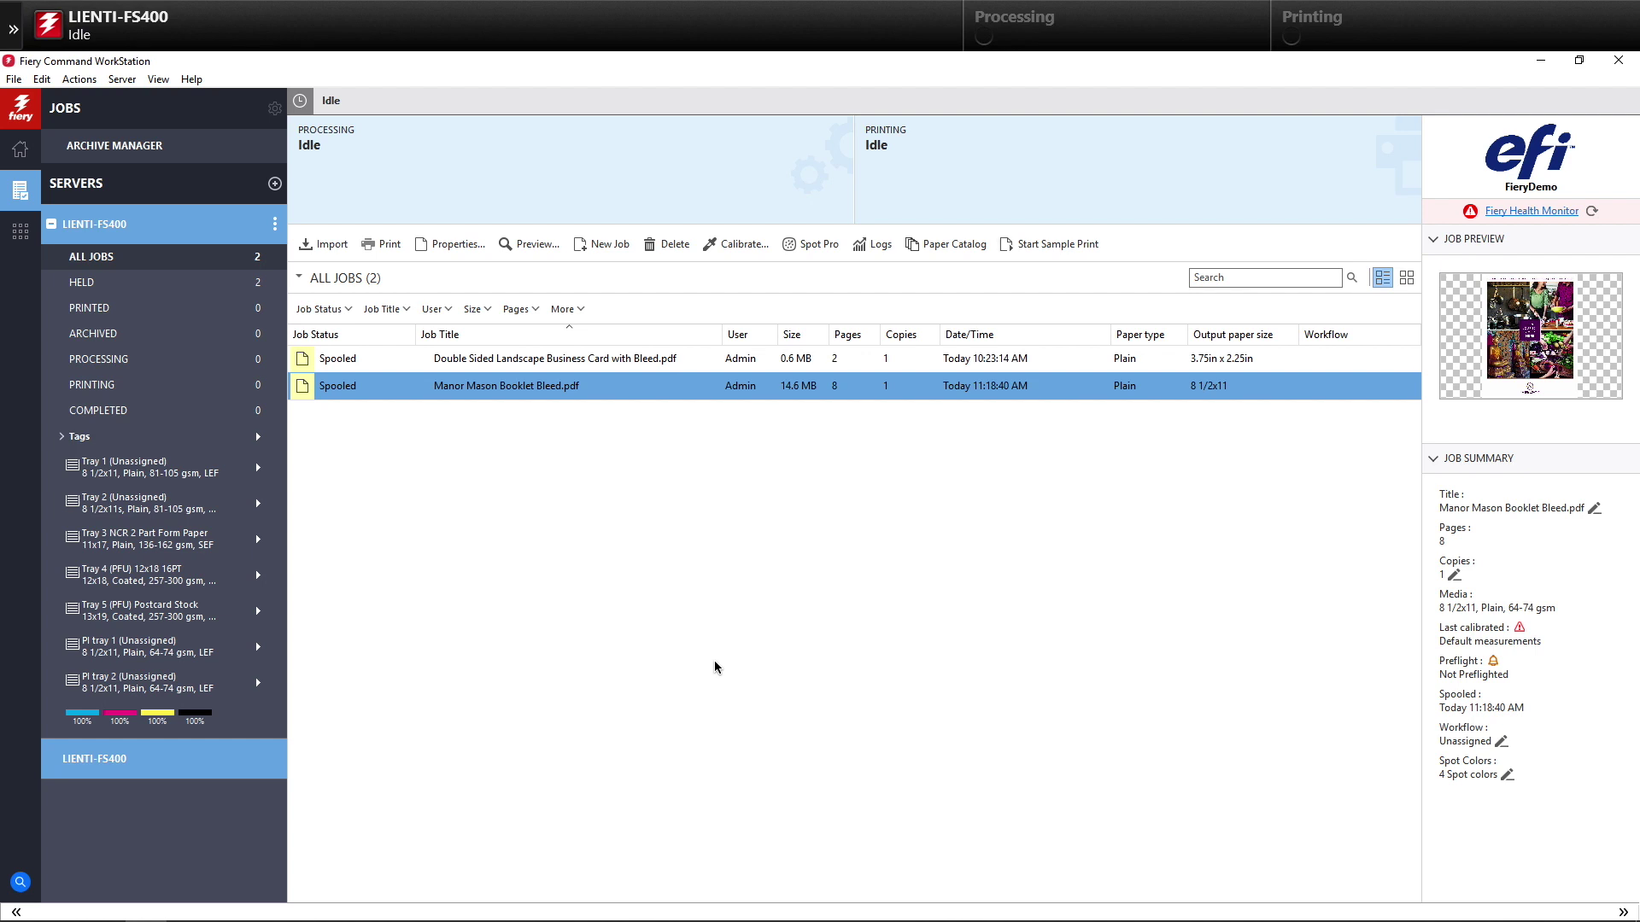
- Open the Manor Mason job's Job Properties and launch the Booklet wizard under Layout
click(565, 365)
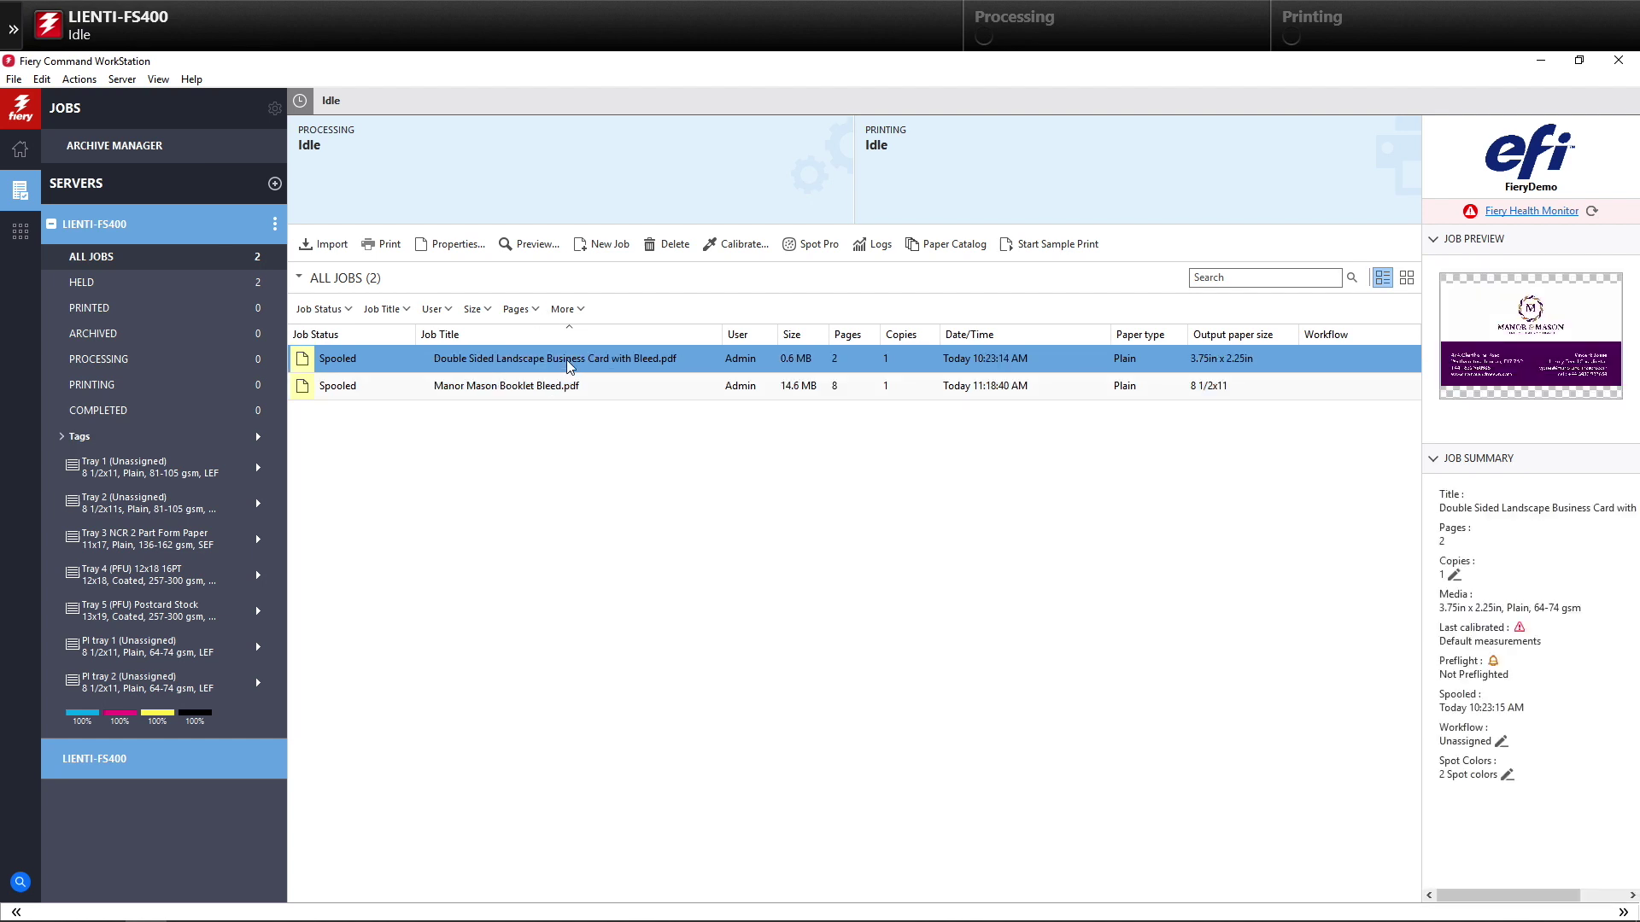
click(560, 397)
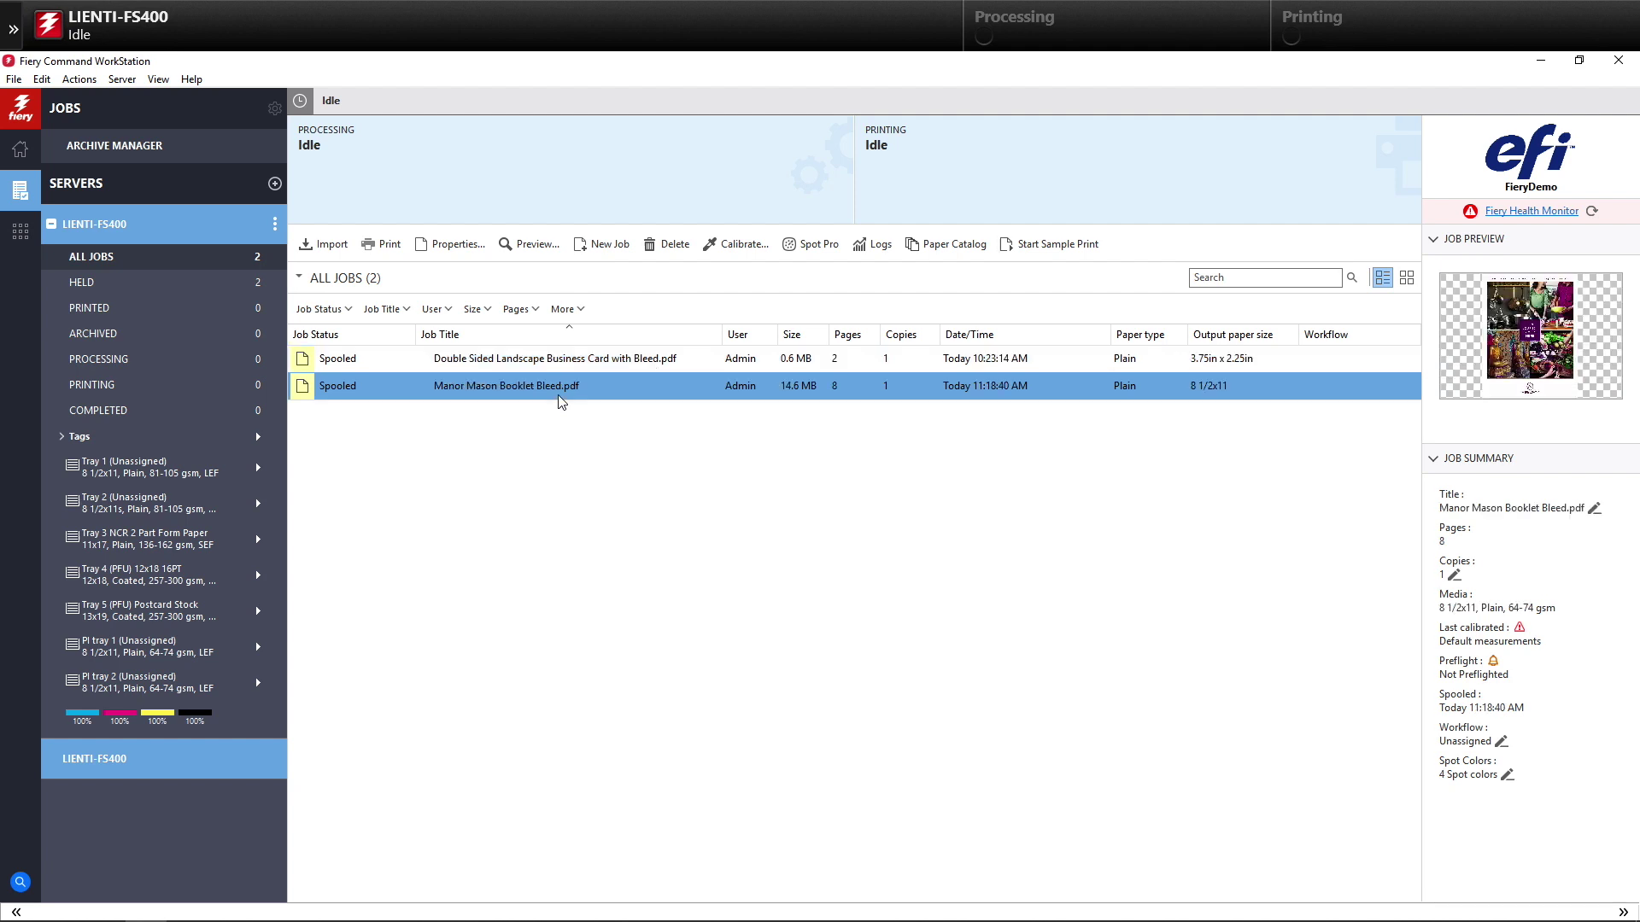
right_click(576, 392)
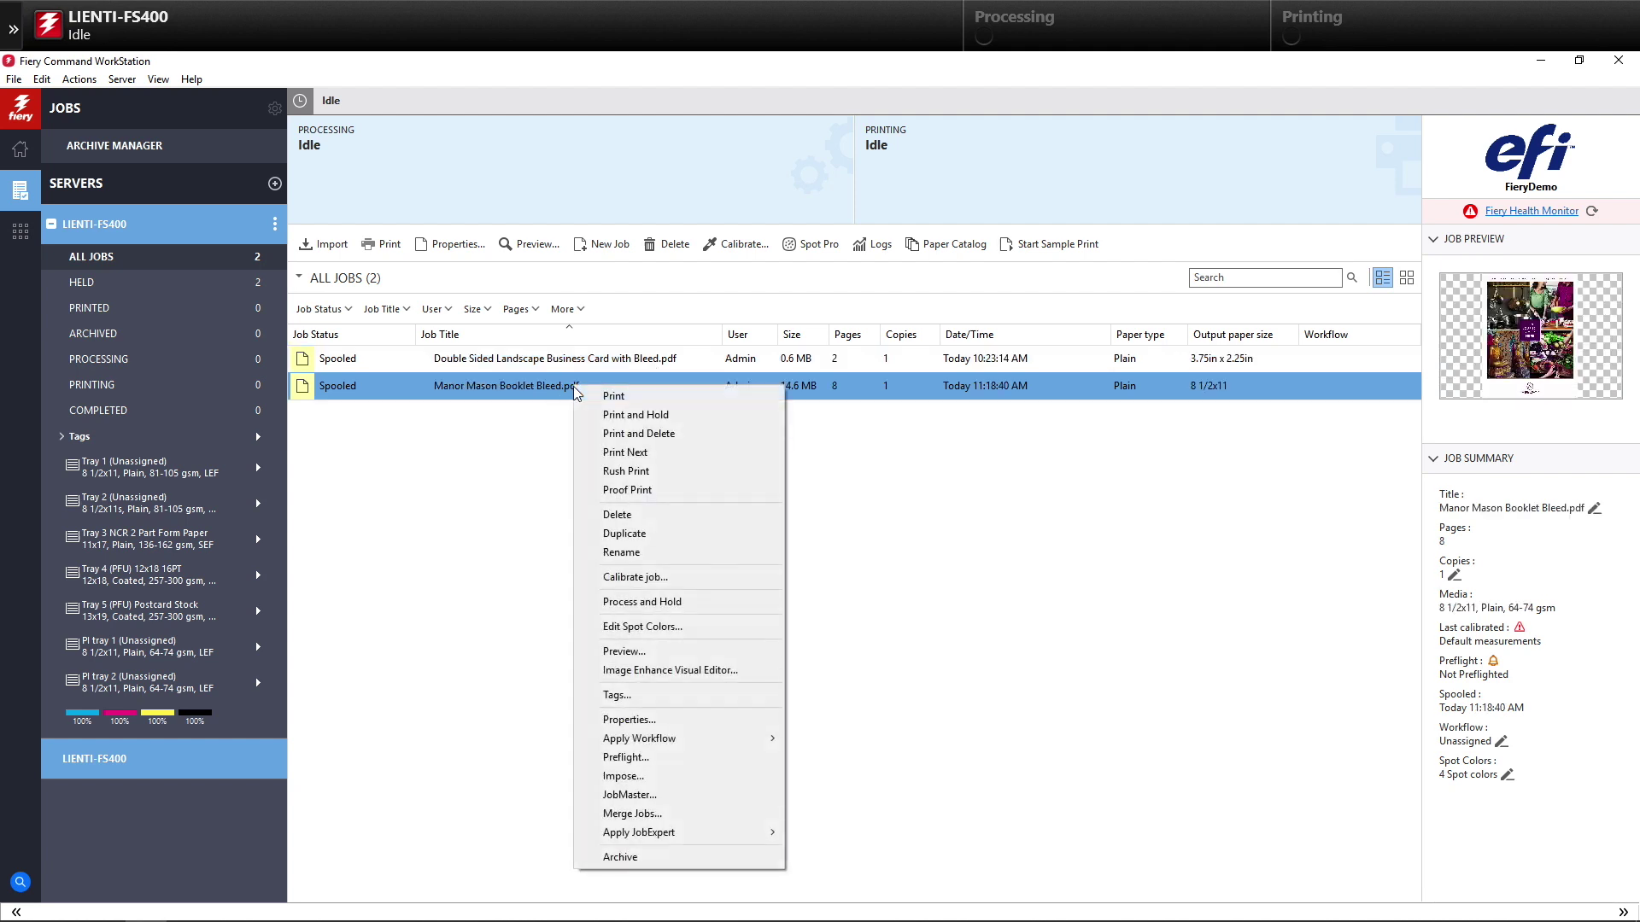
click(632, 720)
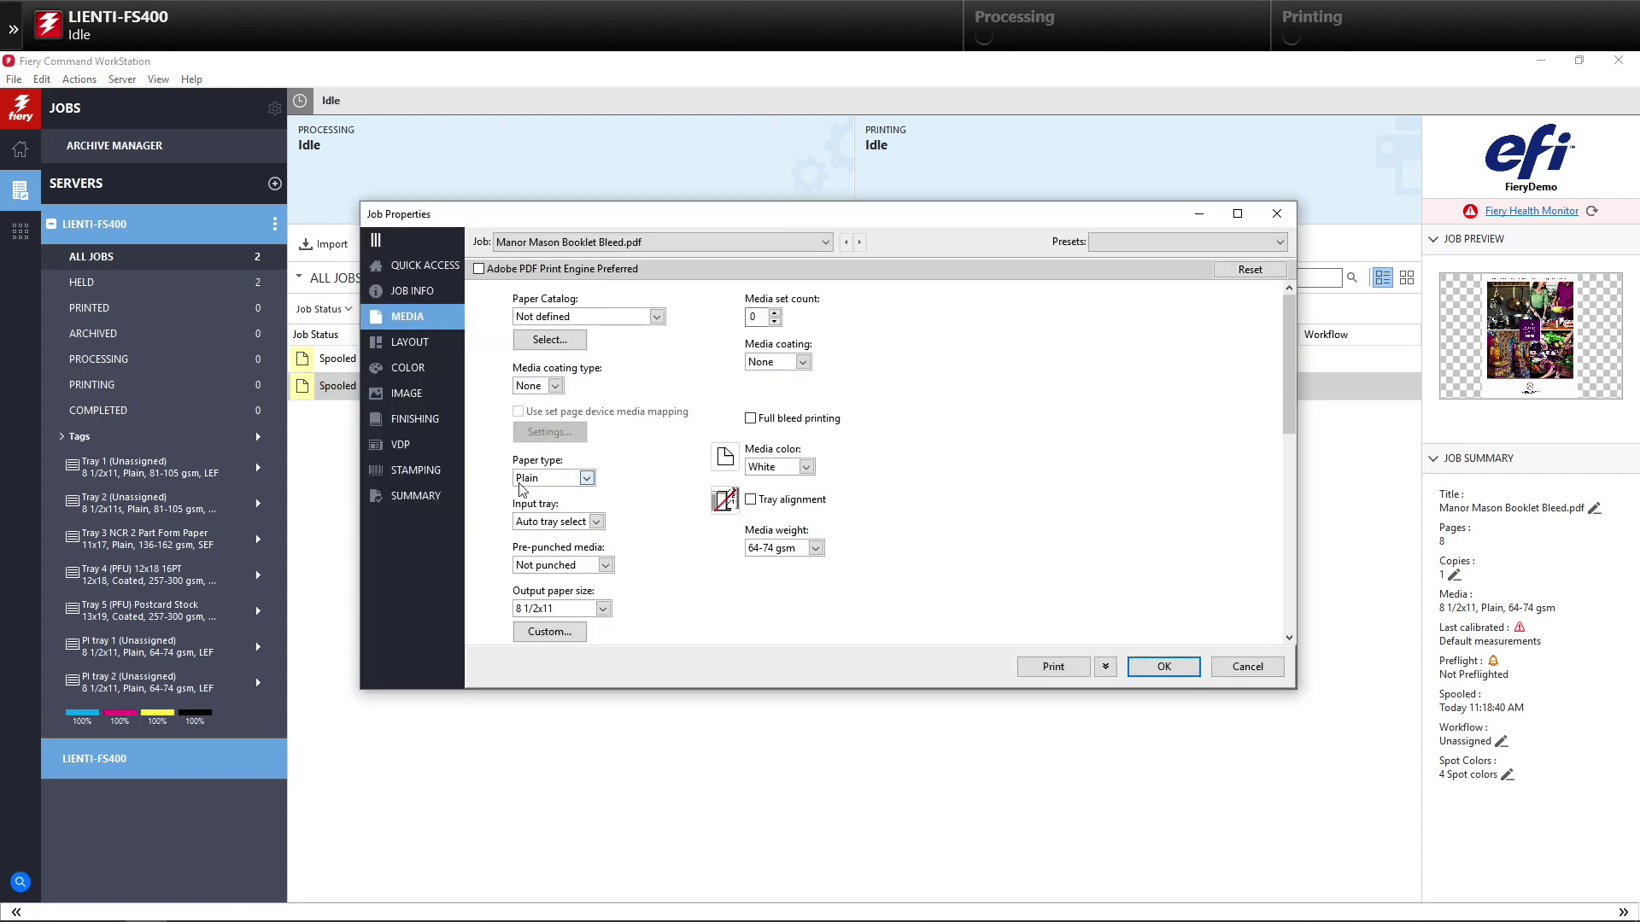
click(420, 344)
click(505, 349)
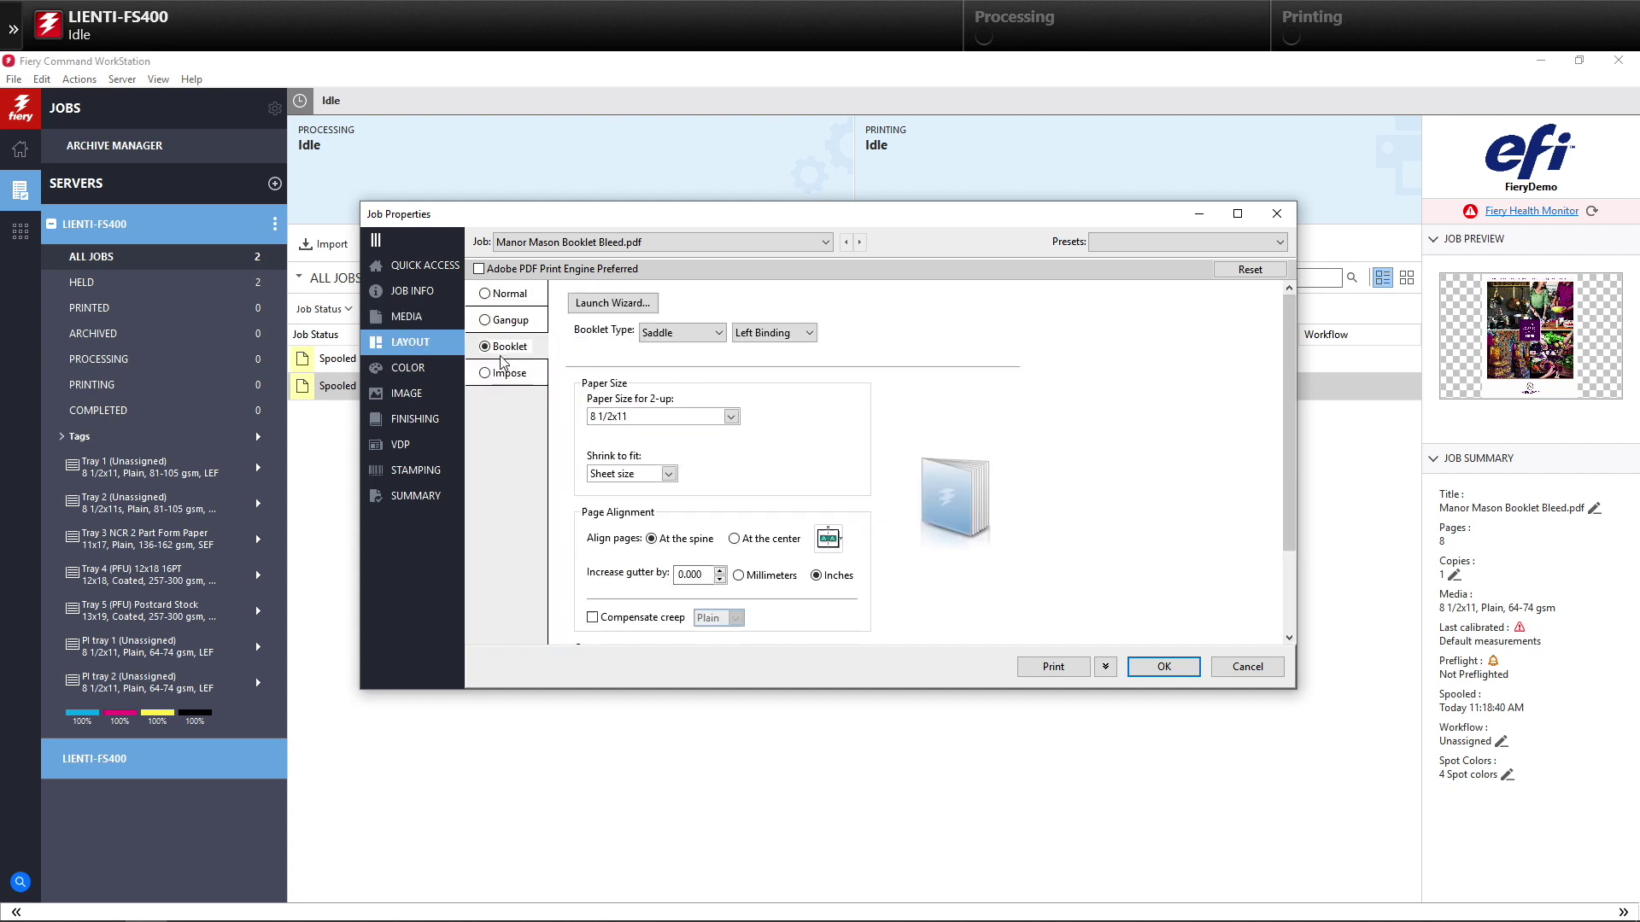
click(605, 301)
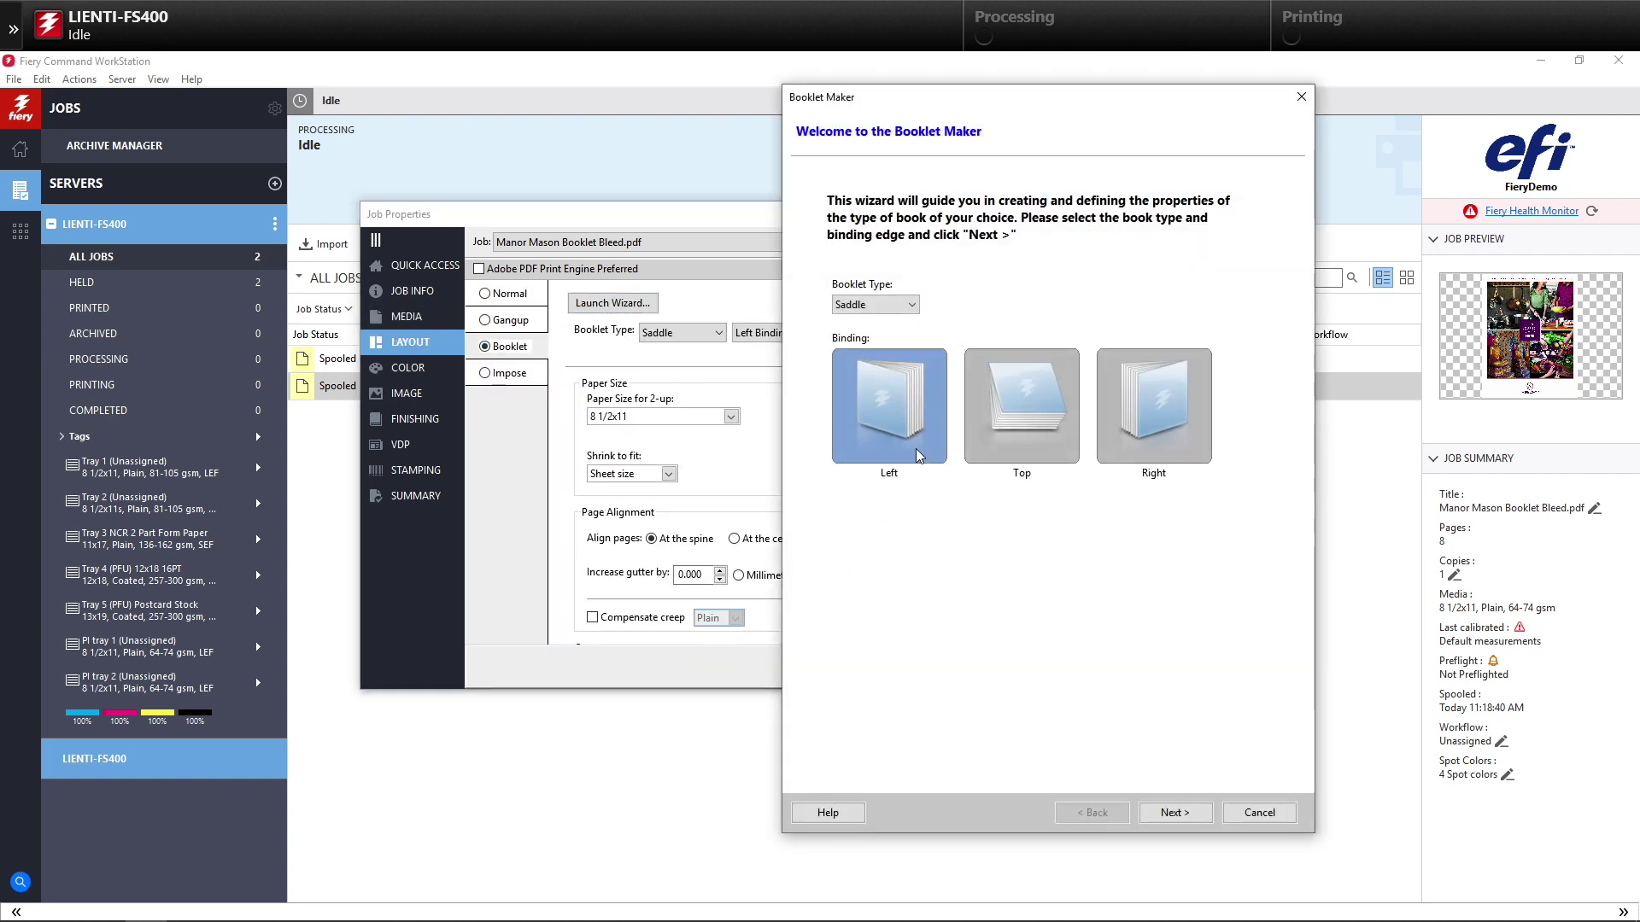
- Include printing on both the inside front and inside back covers
click(1169, 806)
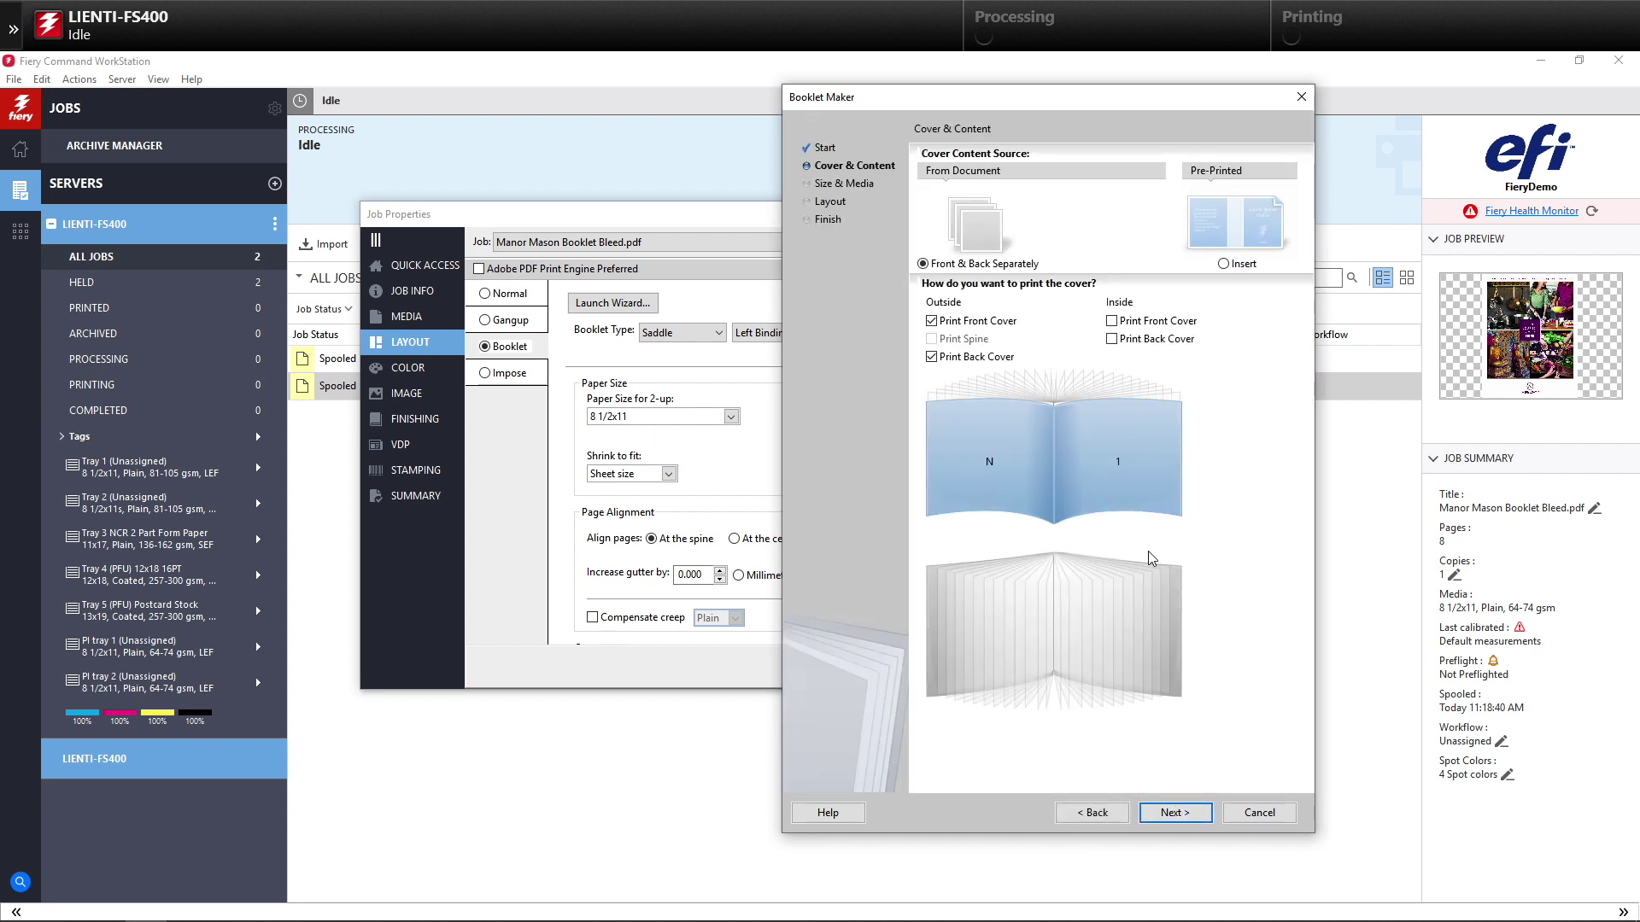
click(1112, 322)
click(1112, 339)
click(1175, 813)
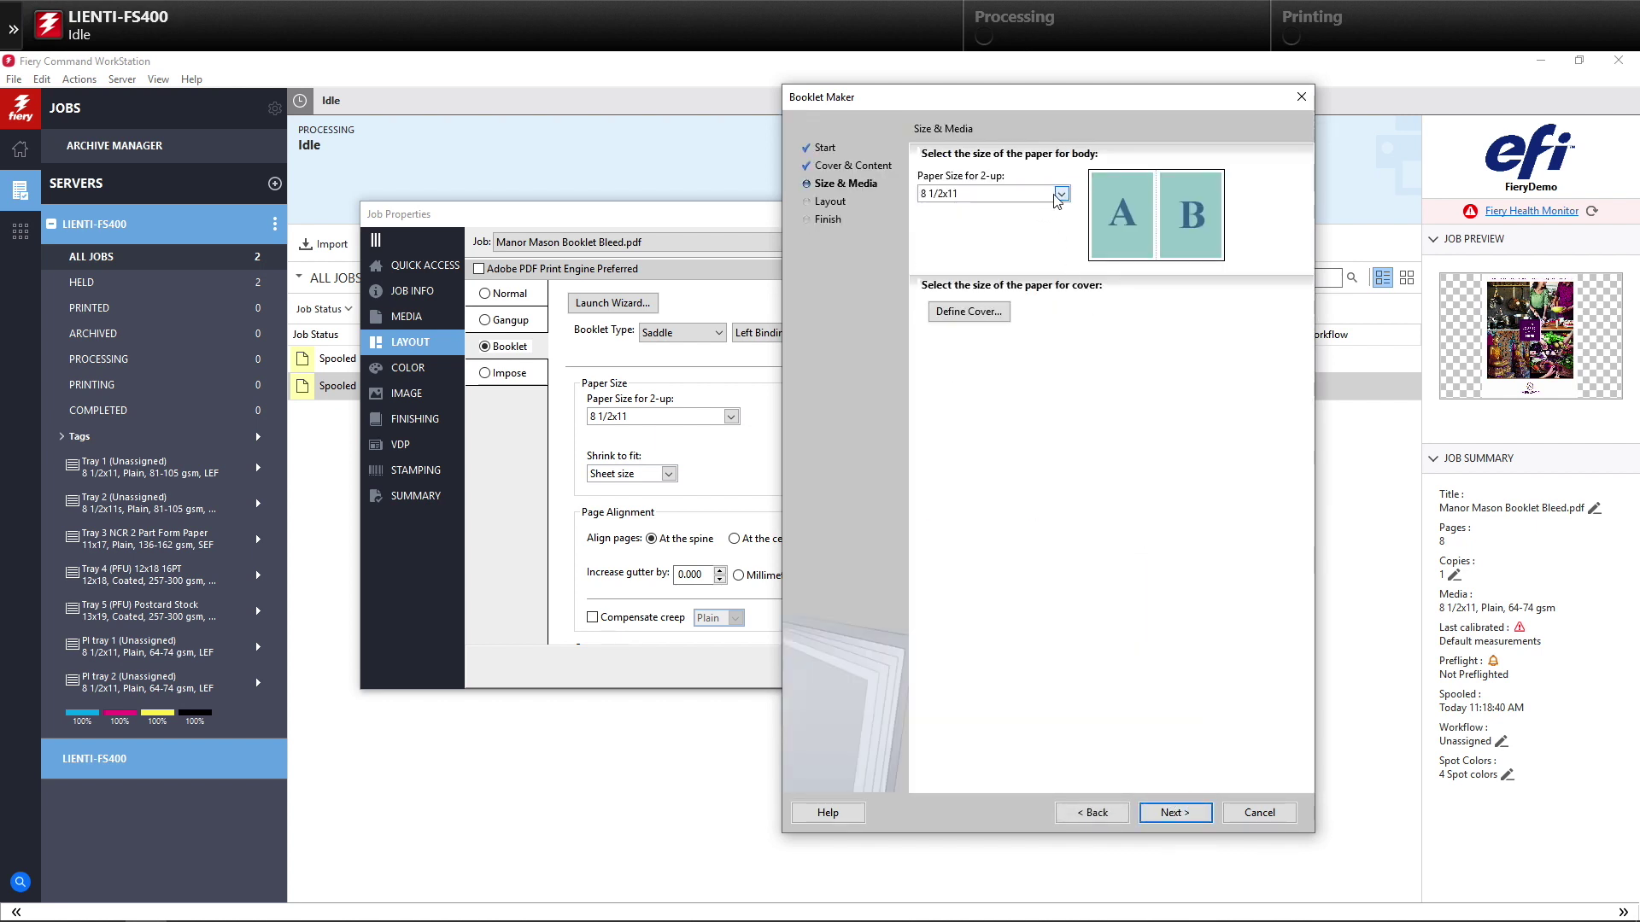
- Choose 11x17 2-up paper, center alignment and creep compensation, then finish the wizard
click(1060, 194)
click(954, 401)
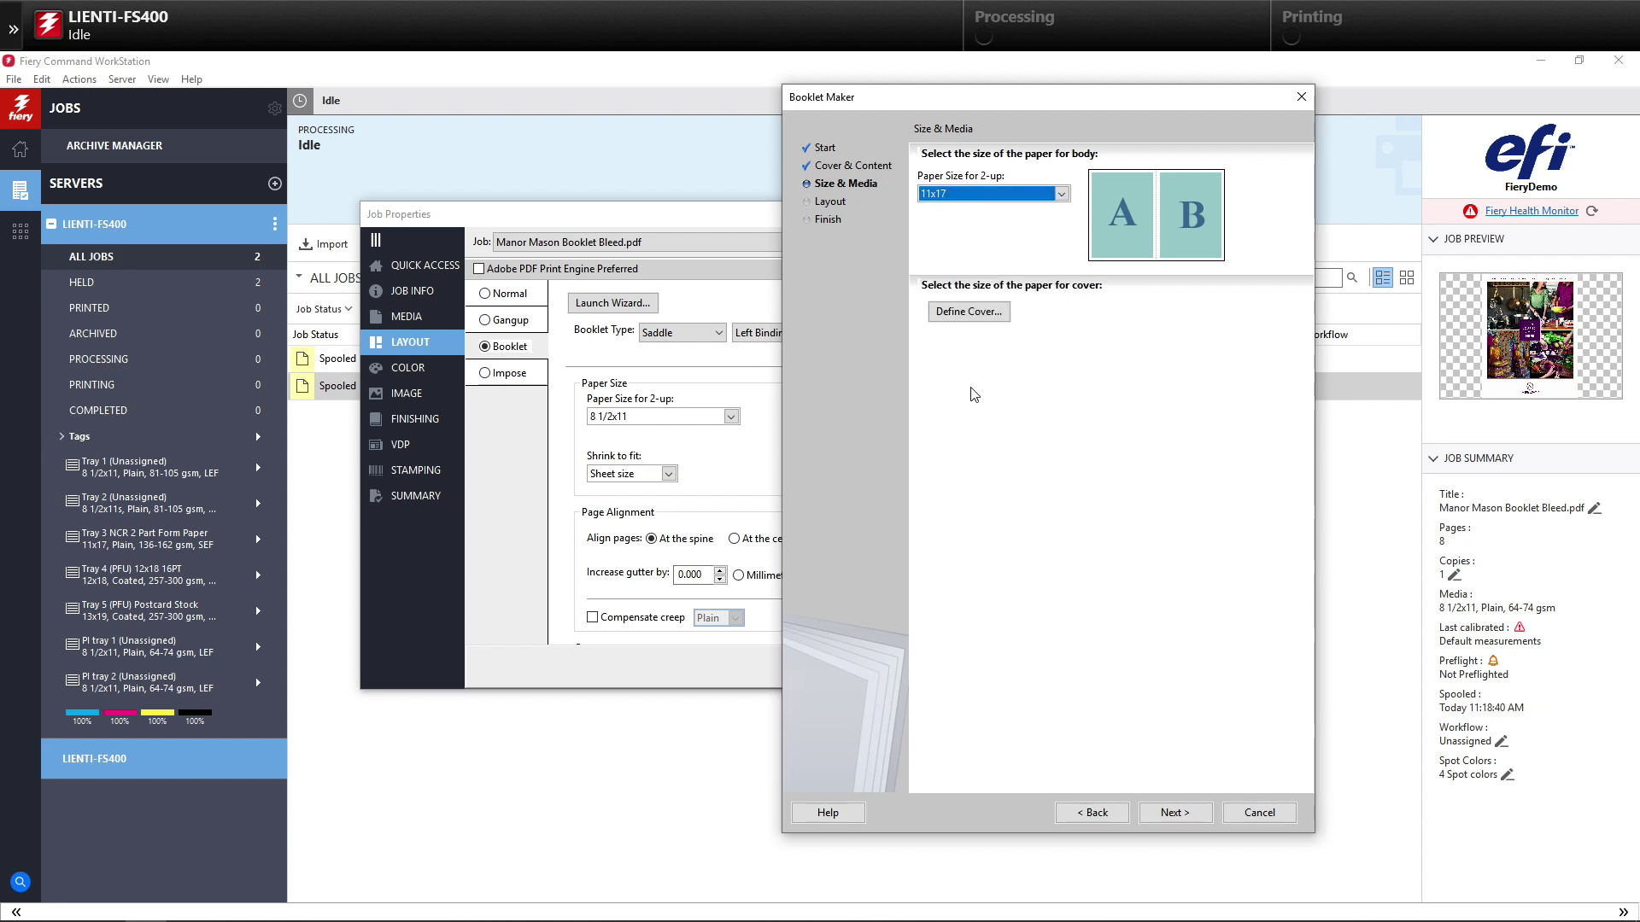
click(1170, 808)
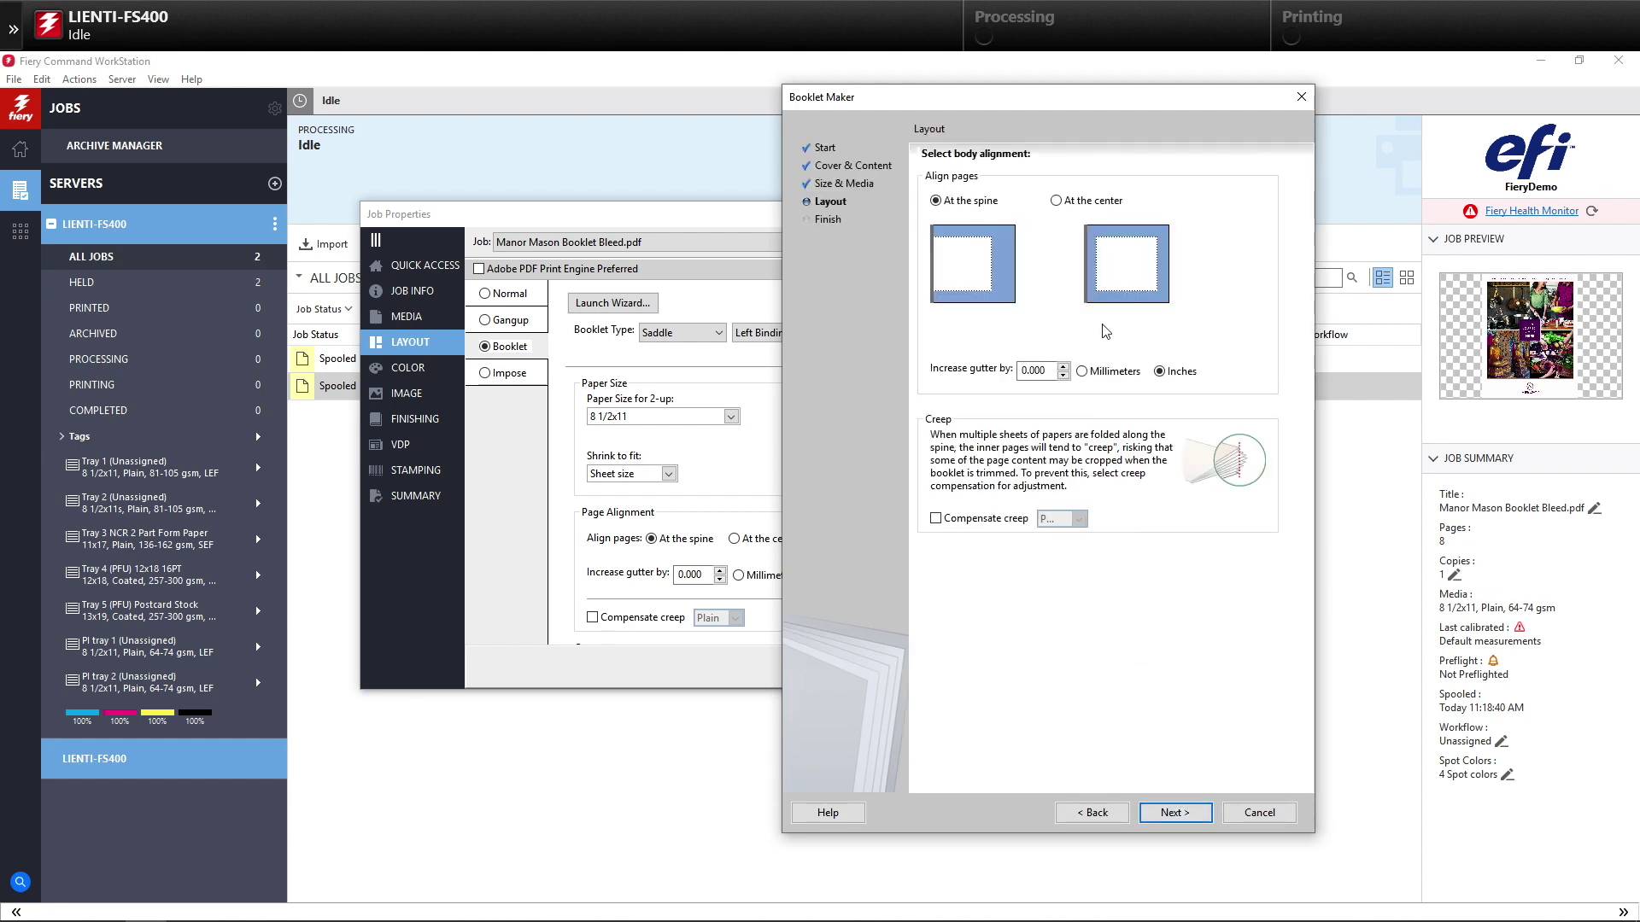
click(1073, 202)
click(974, 519)
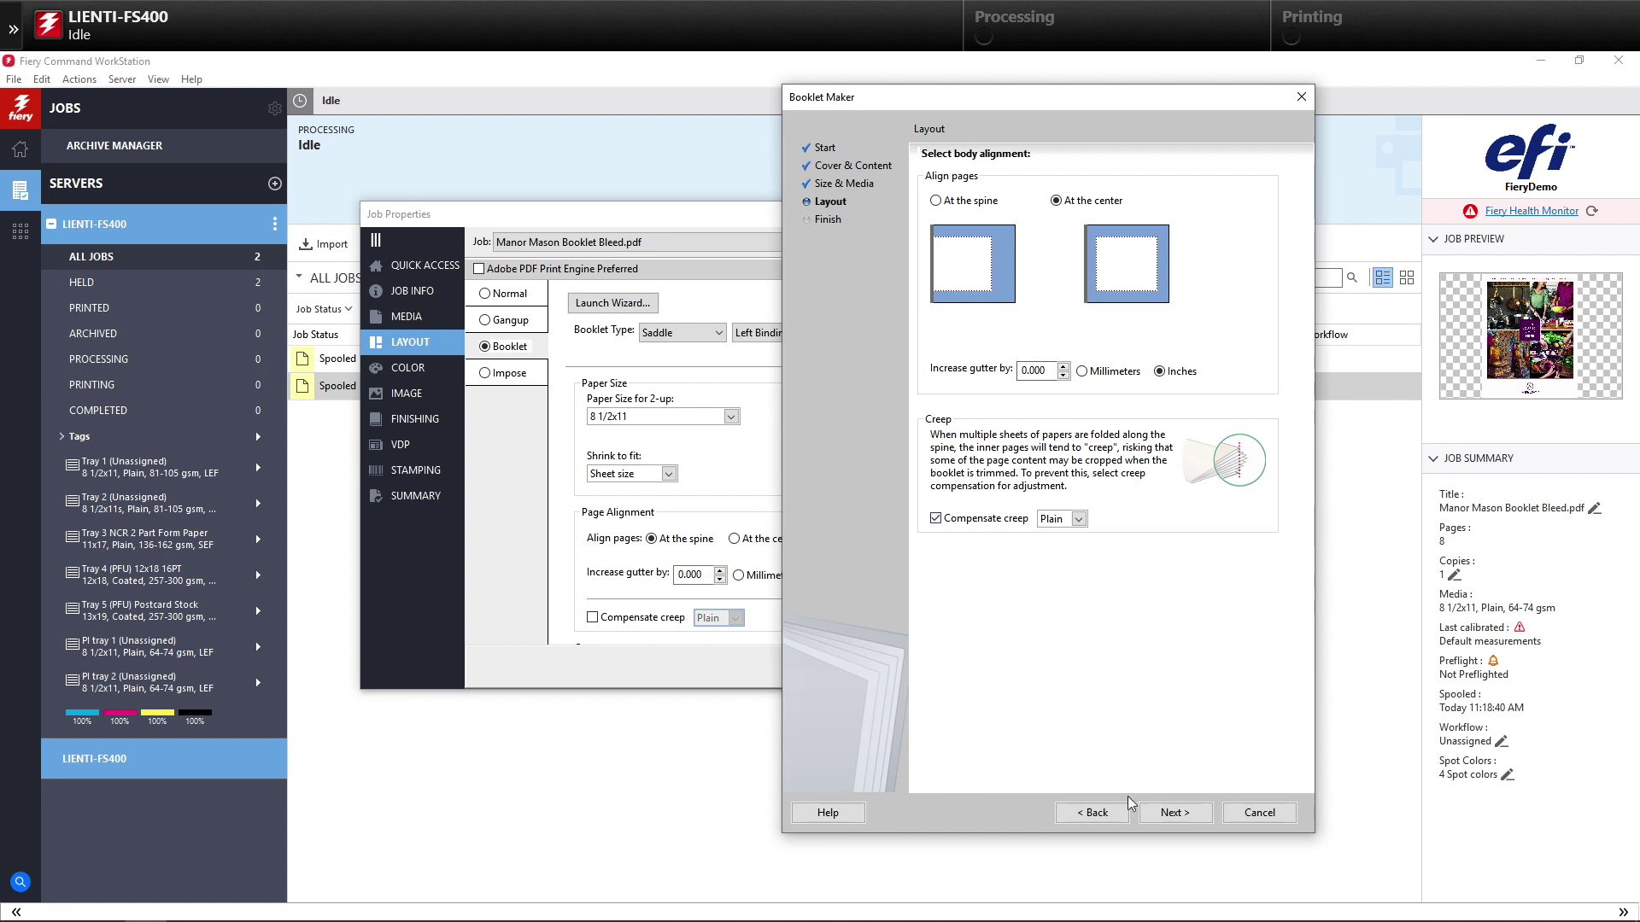
click(1163, 812)
click(1170, 812)
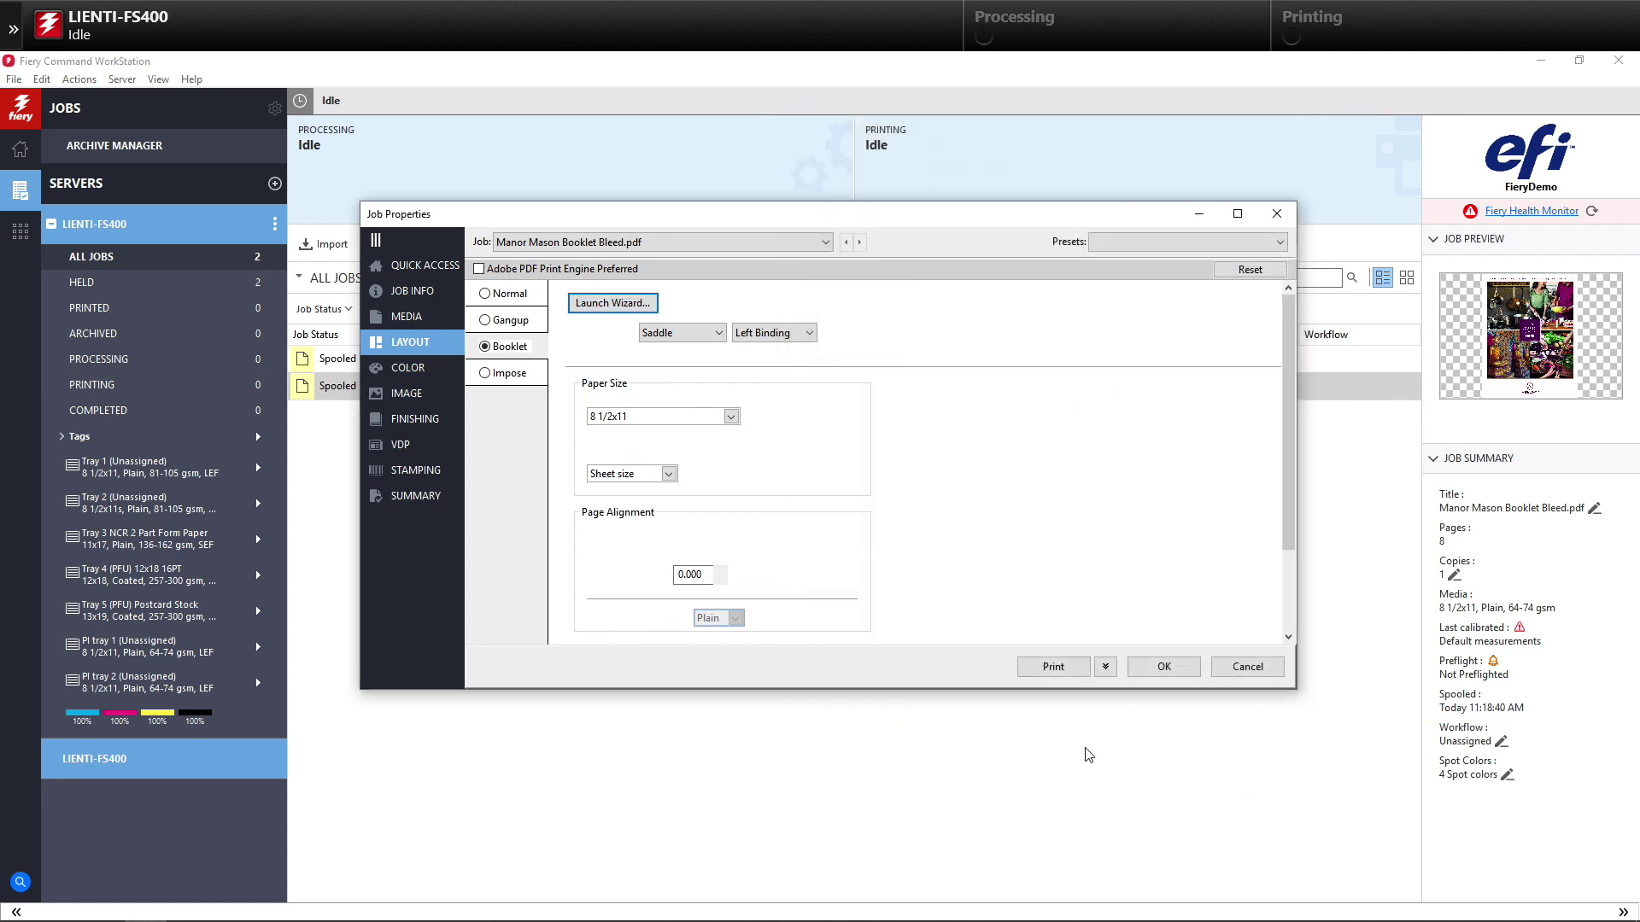
- Select 11x17 105 gsm Hammermill Color Copy from the Media Paper Catalog
click(408, 318)
click(656, 317)
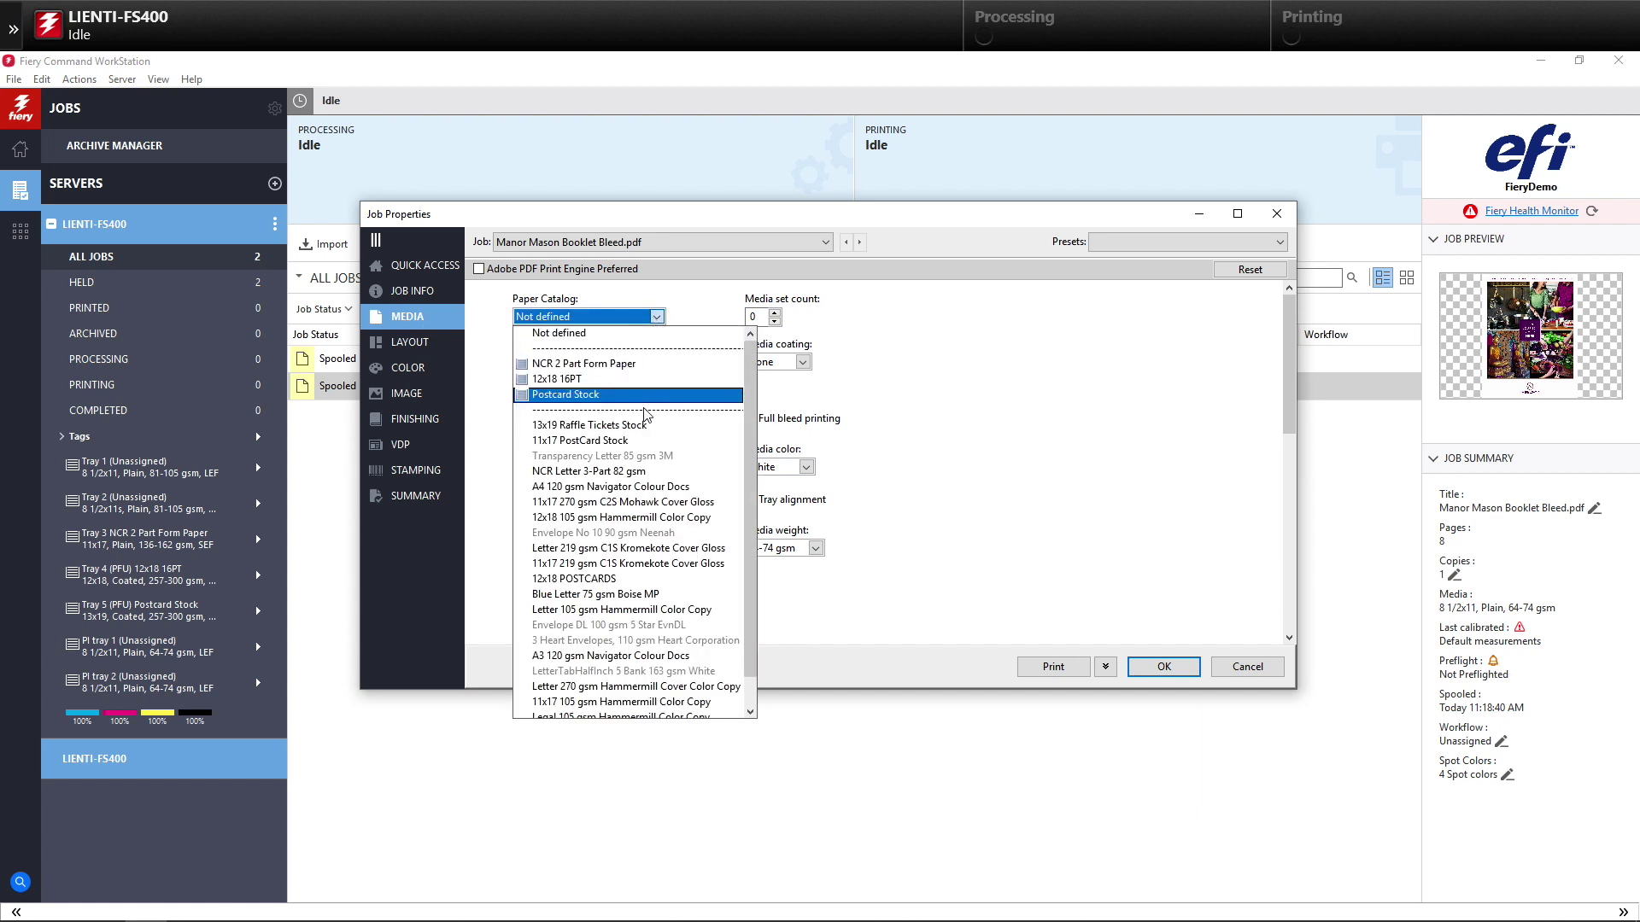
click(646, 702)
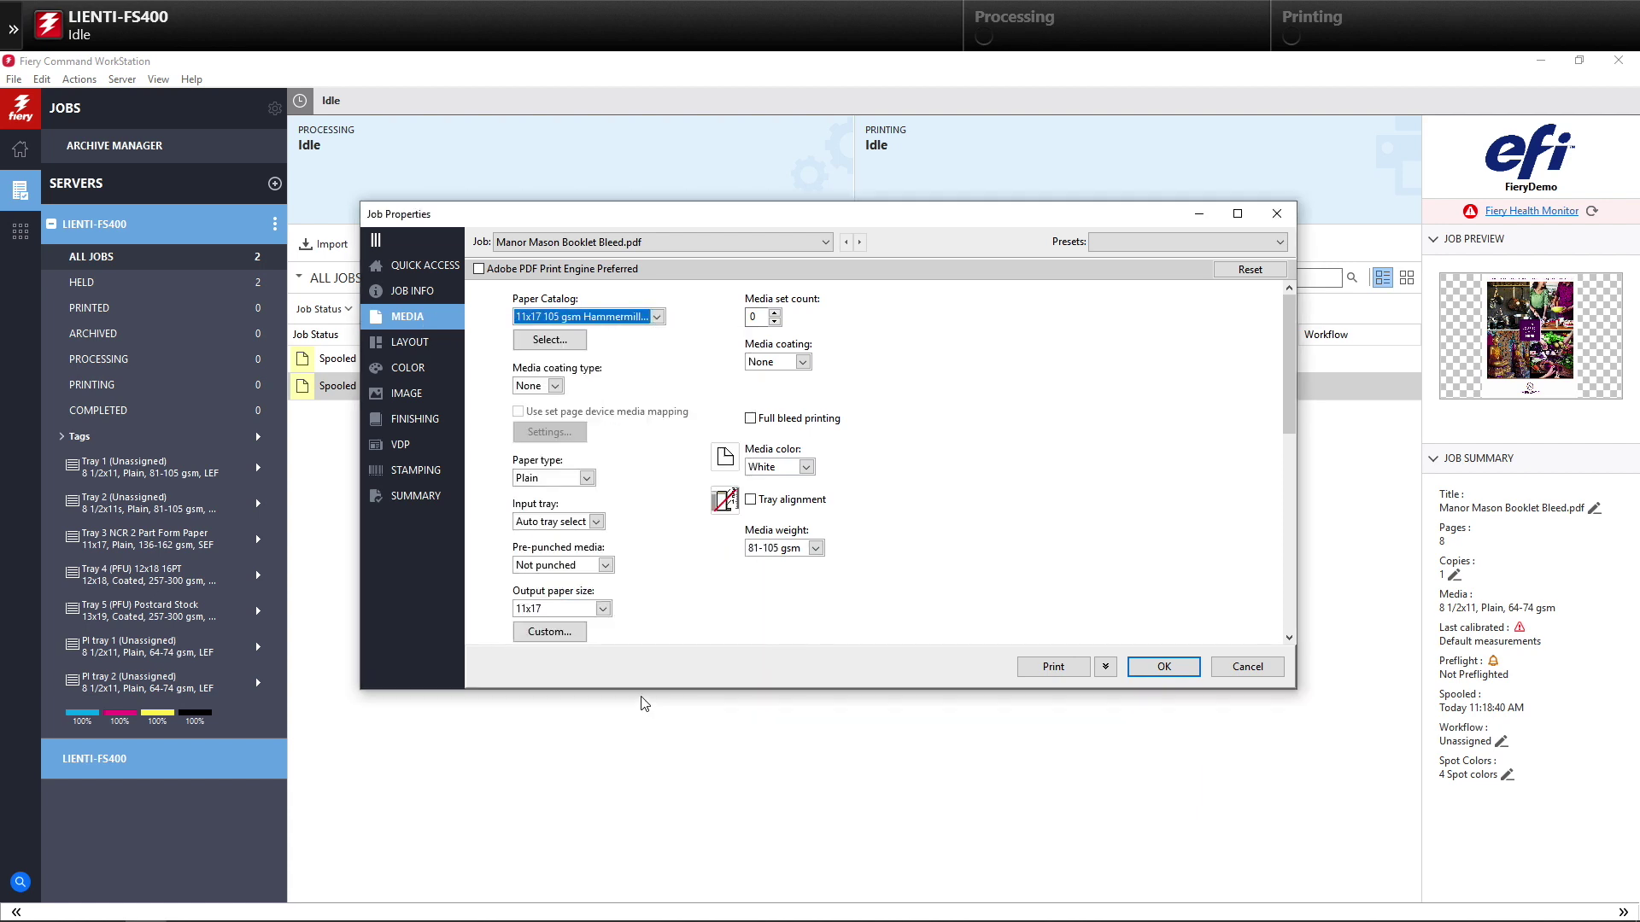
- Set Finishing Fold to Multi half fold and Stapling to Center
click(436, 420)
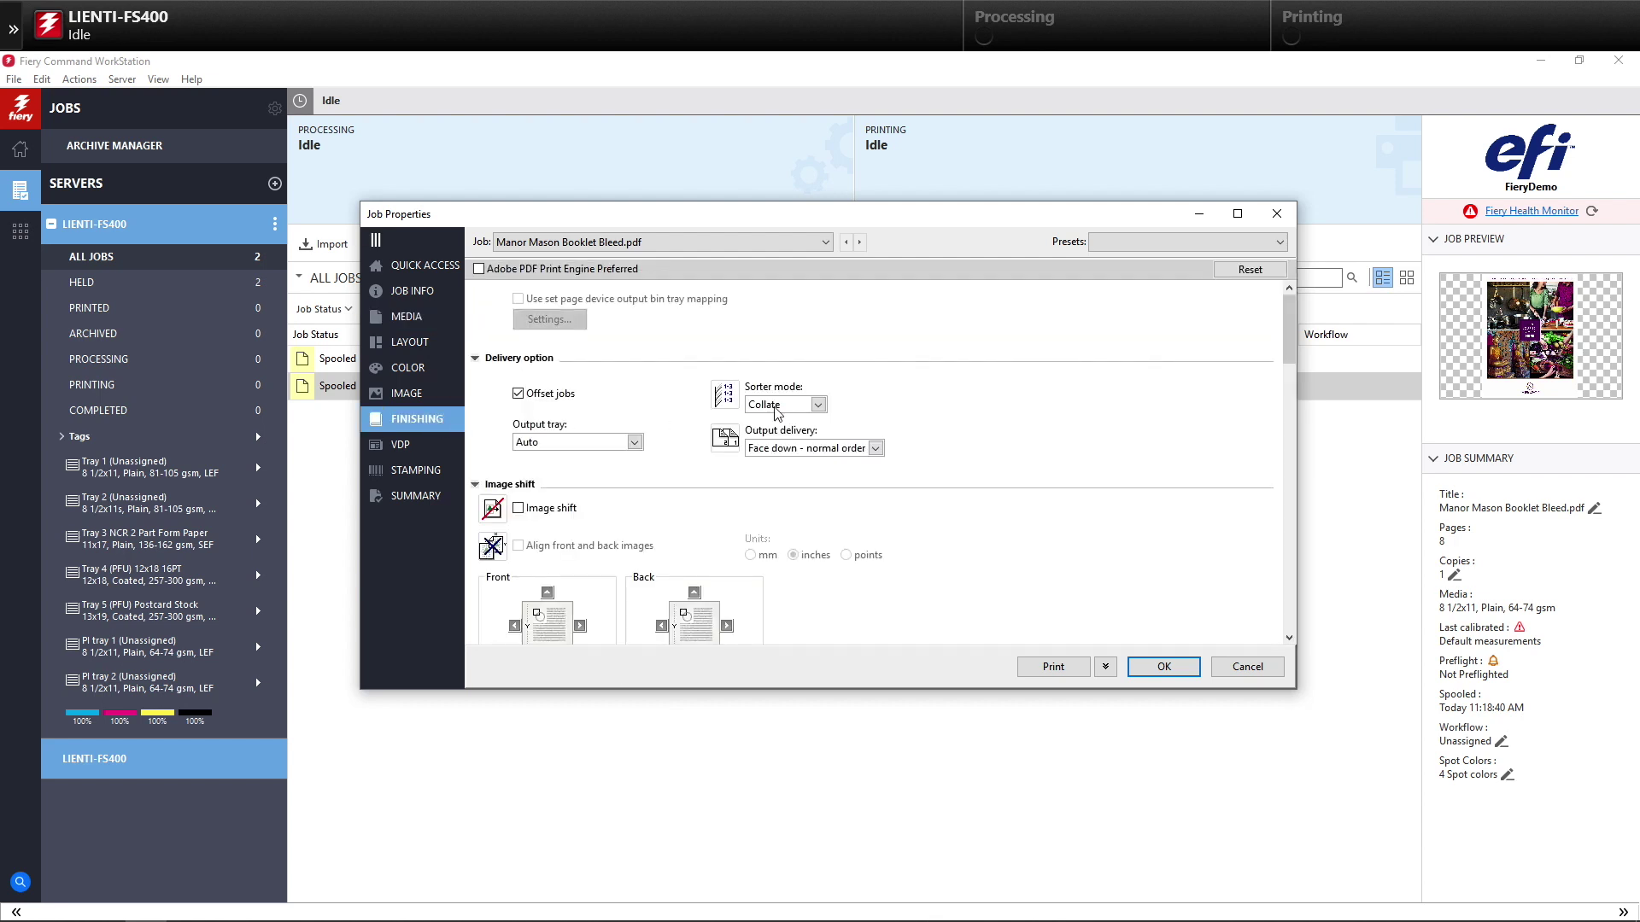
drag(1289, 333, 1289, 445)
click(609, 394)
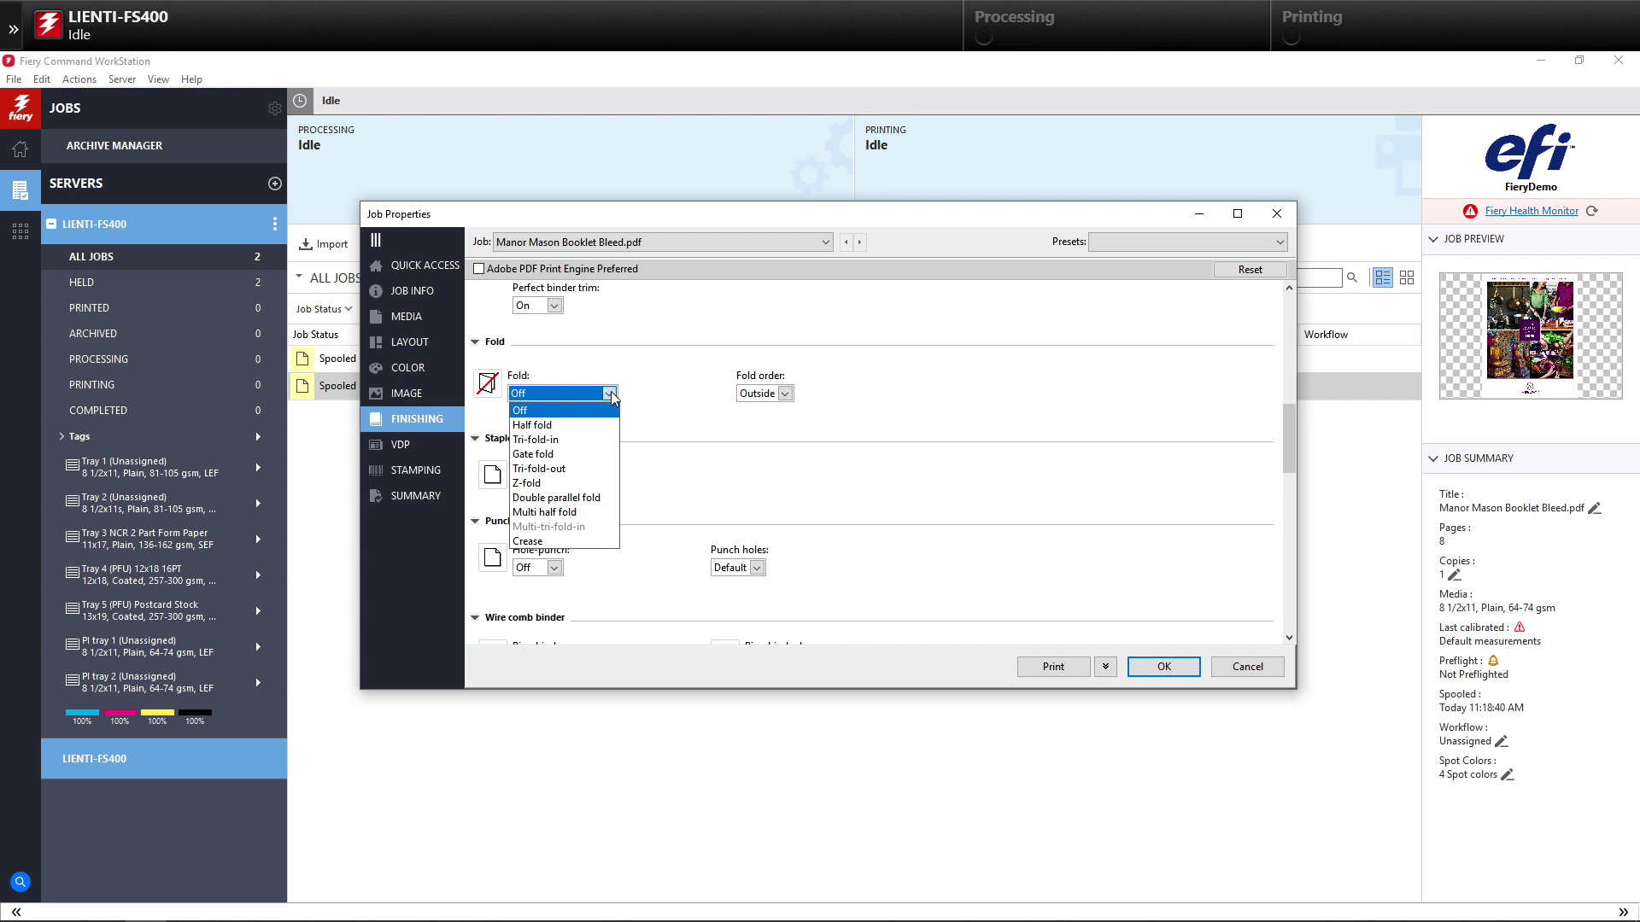
click(566, 513)
click(597, 485)
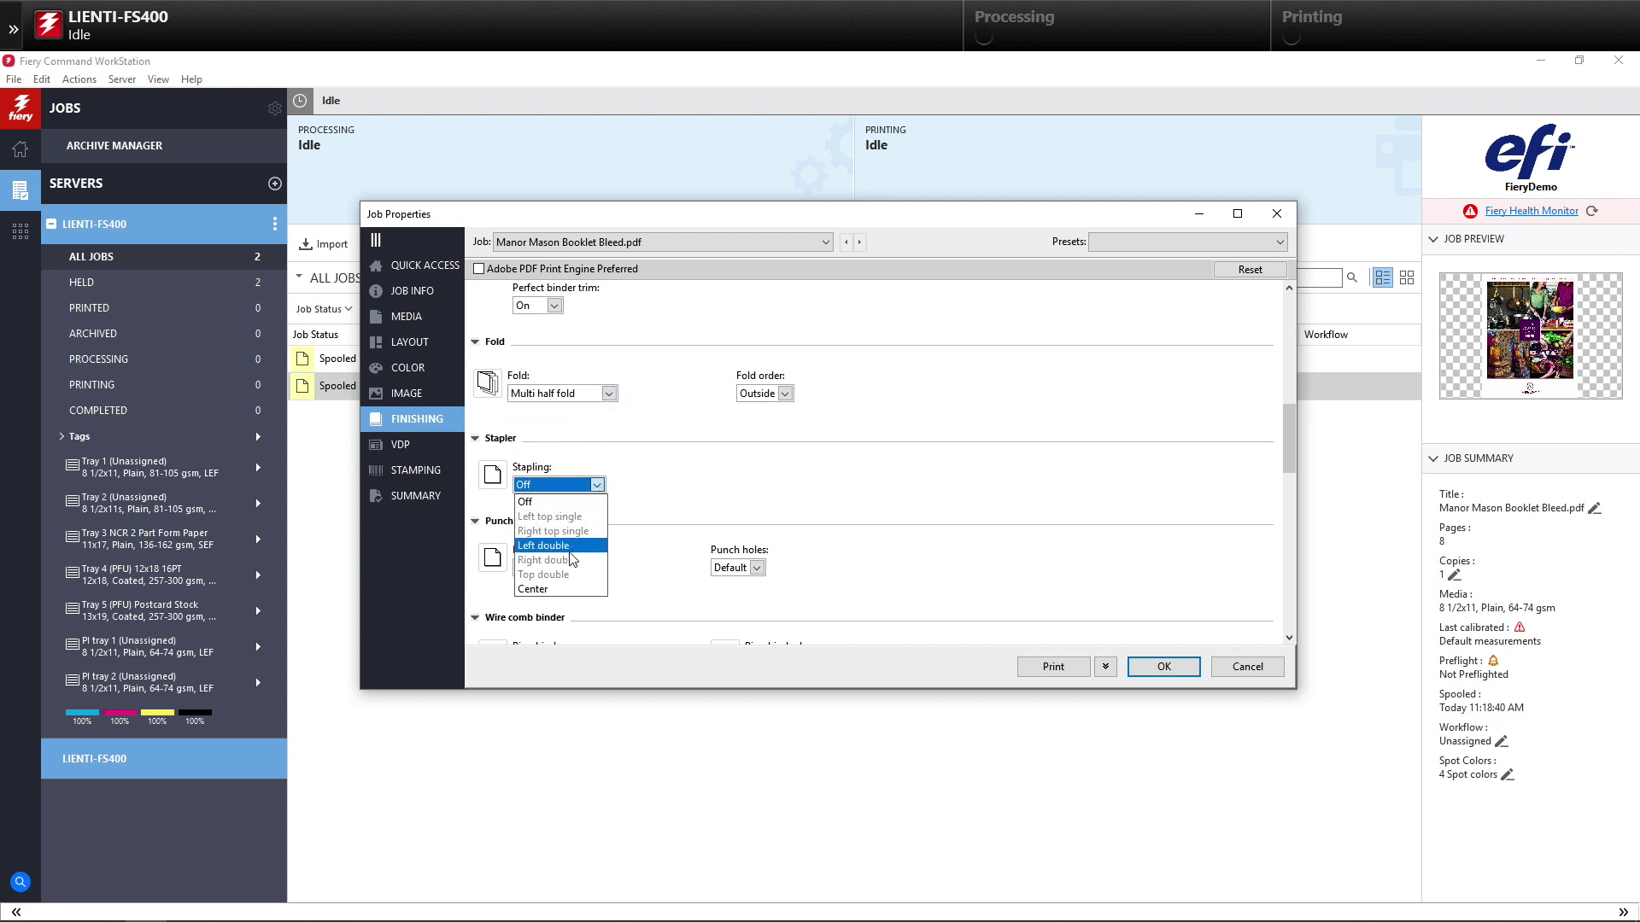
click(562, 591)
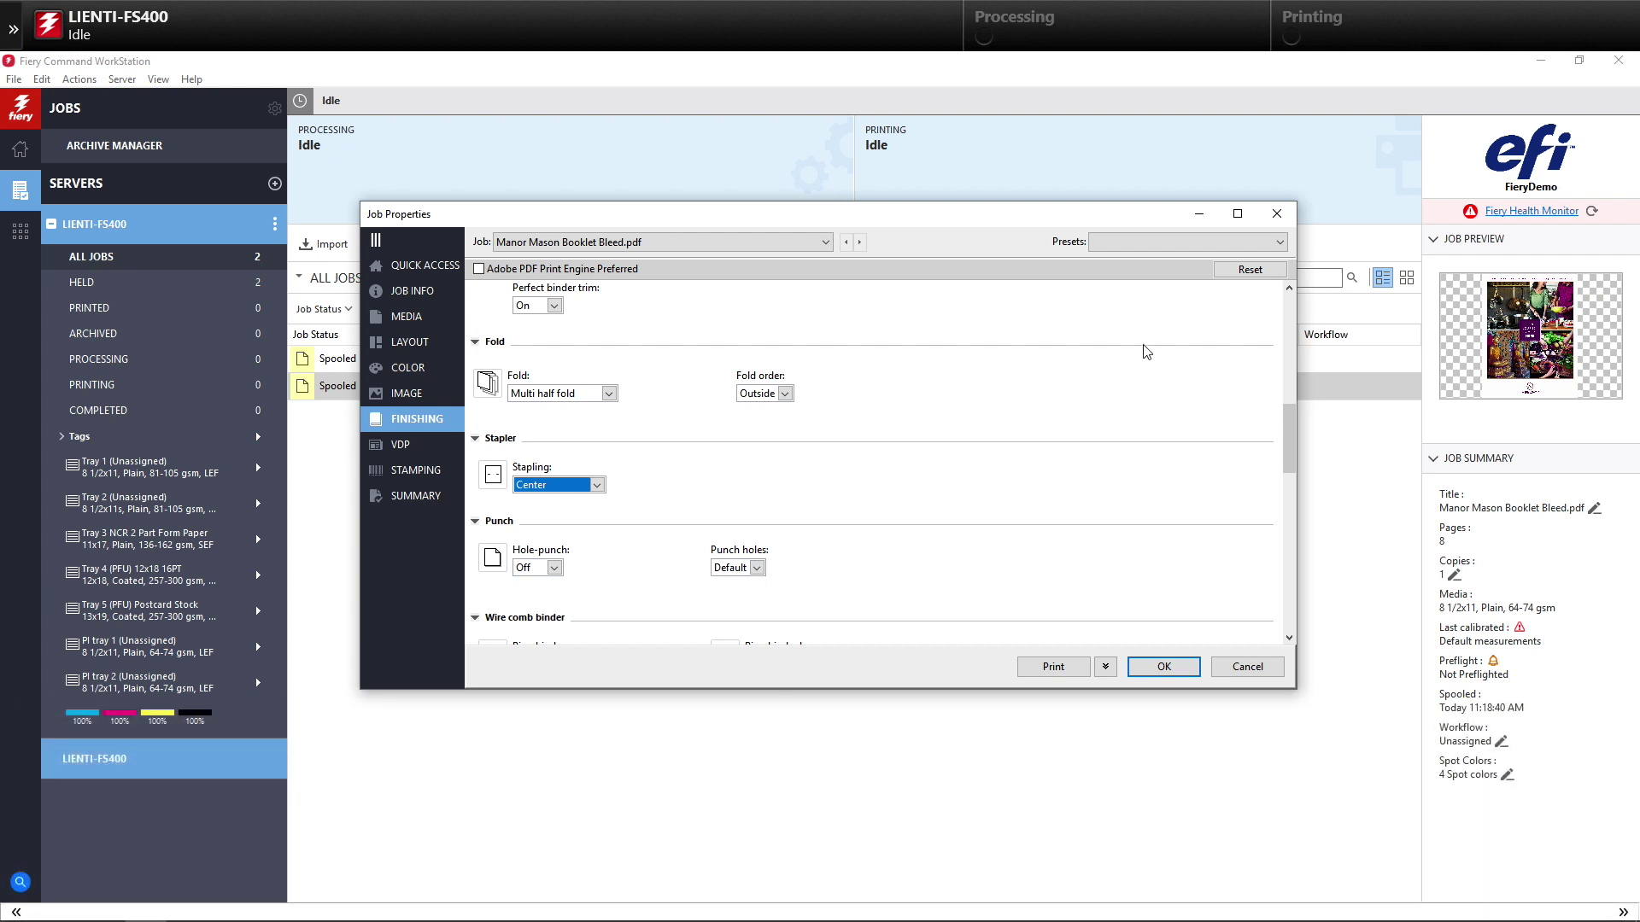
- Save these settings as server preset '11x17_Booklet' and cancel Job Properties
click(1255, 245)
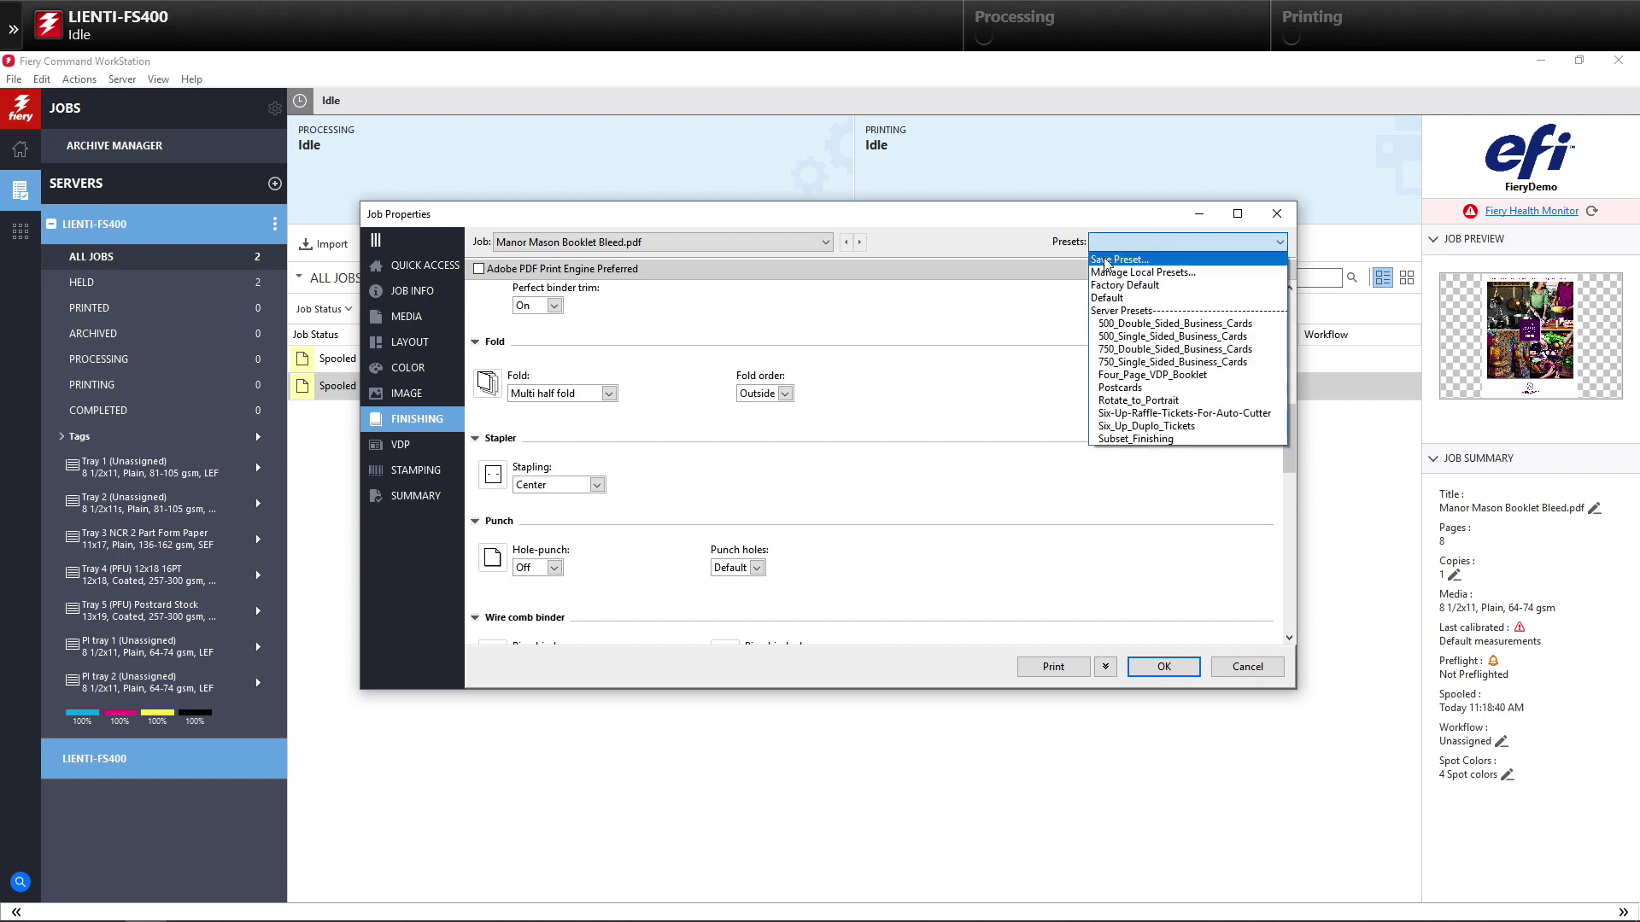
click(1107, 260)
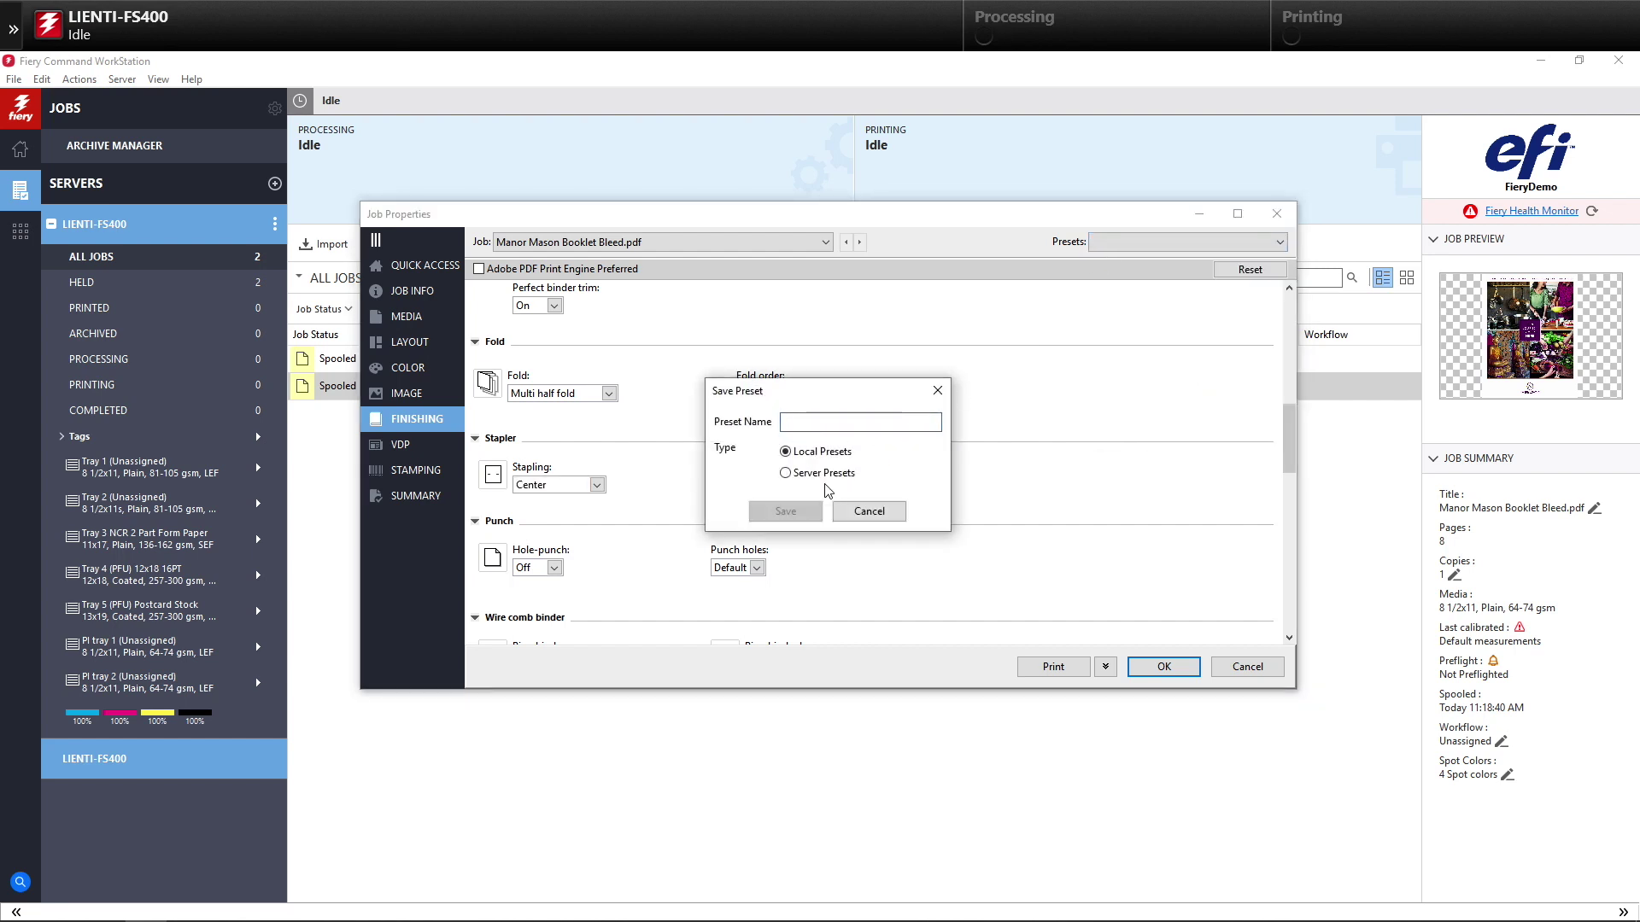
click(797, 476)
click(817, 419)
text(11)
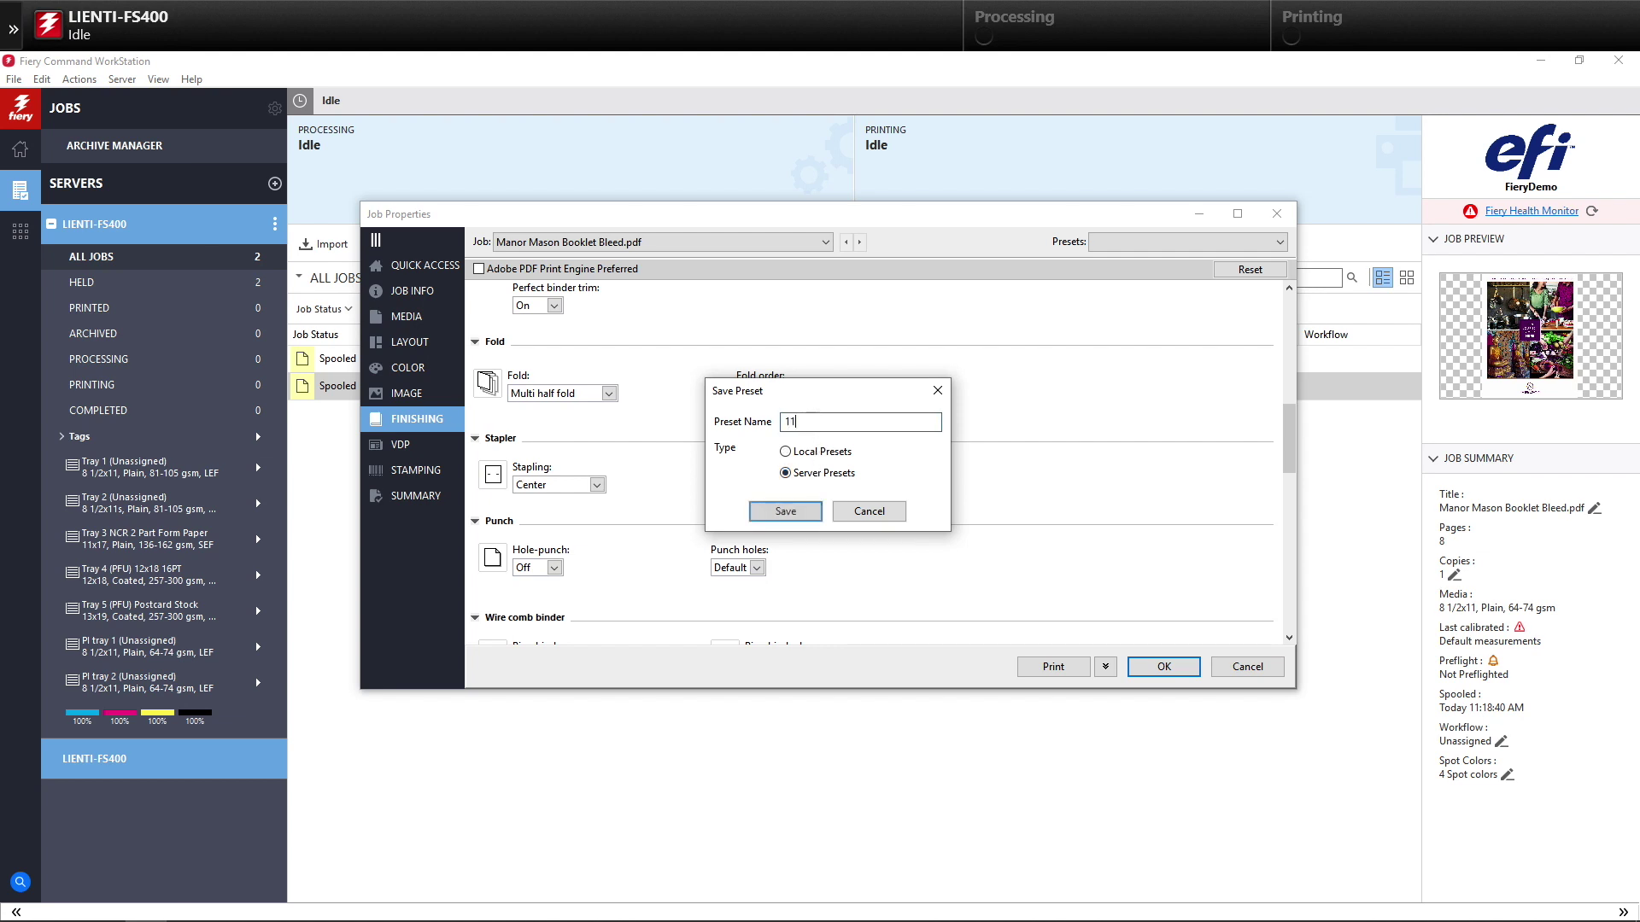
text(x17_Booklet)
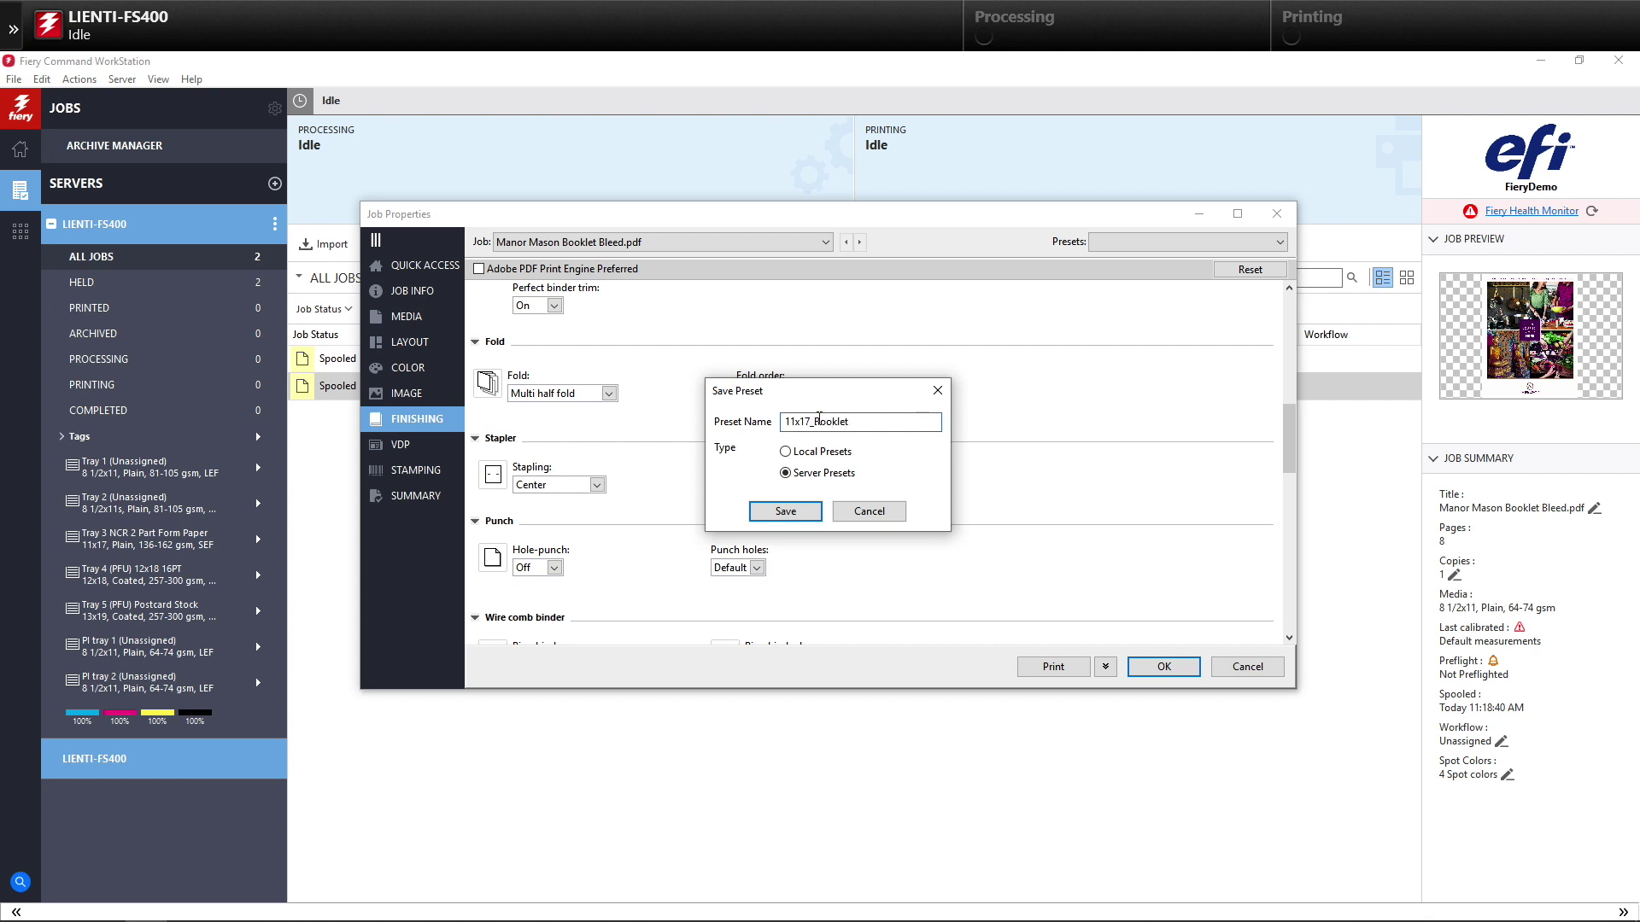
click(785, 511)
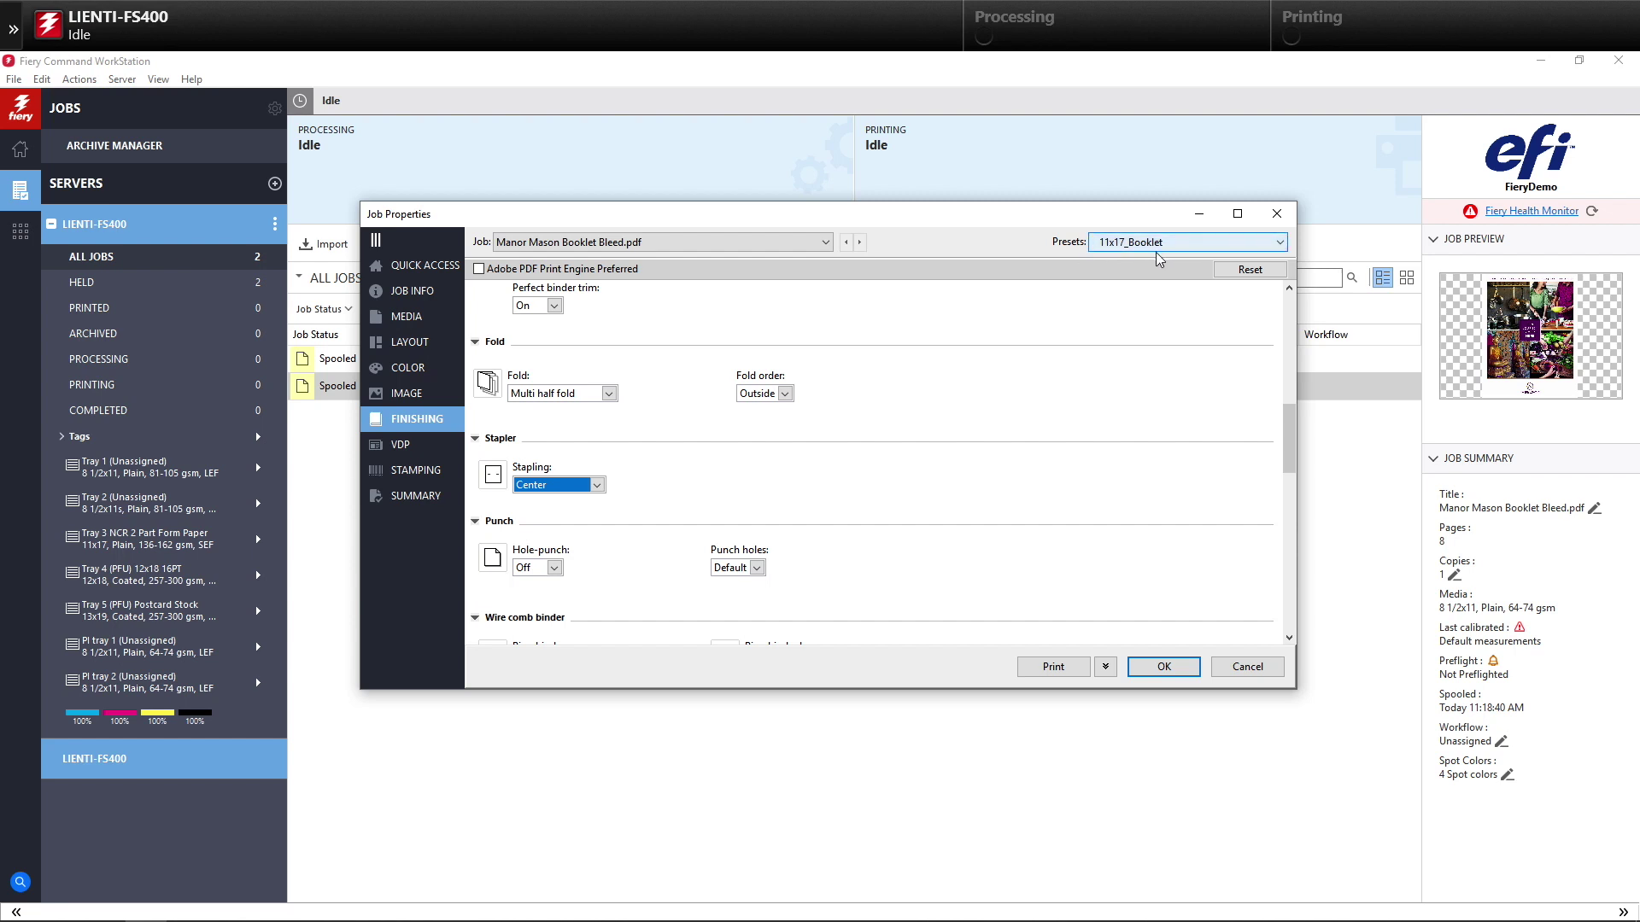
click(1248, 668)
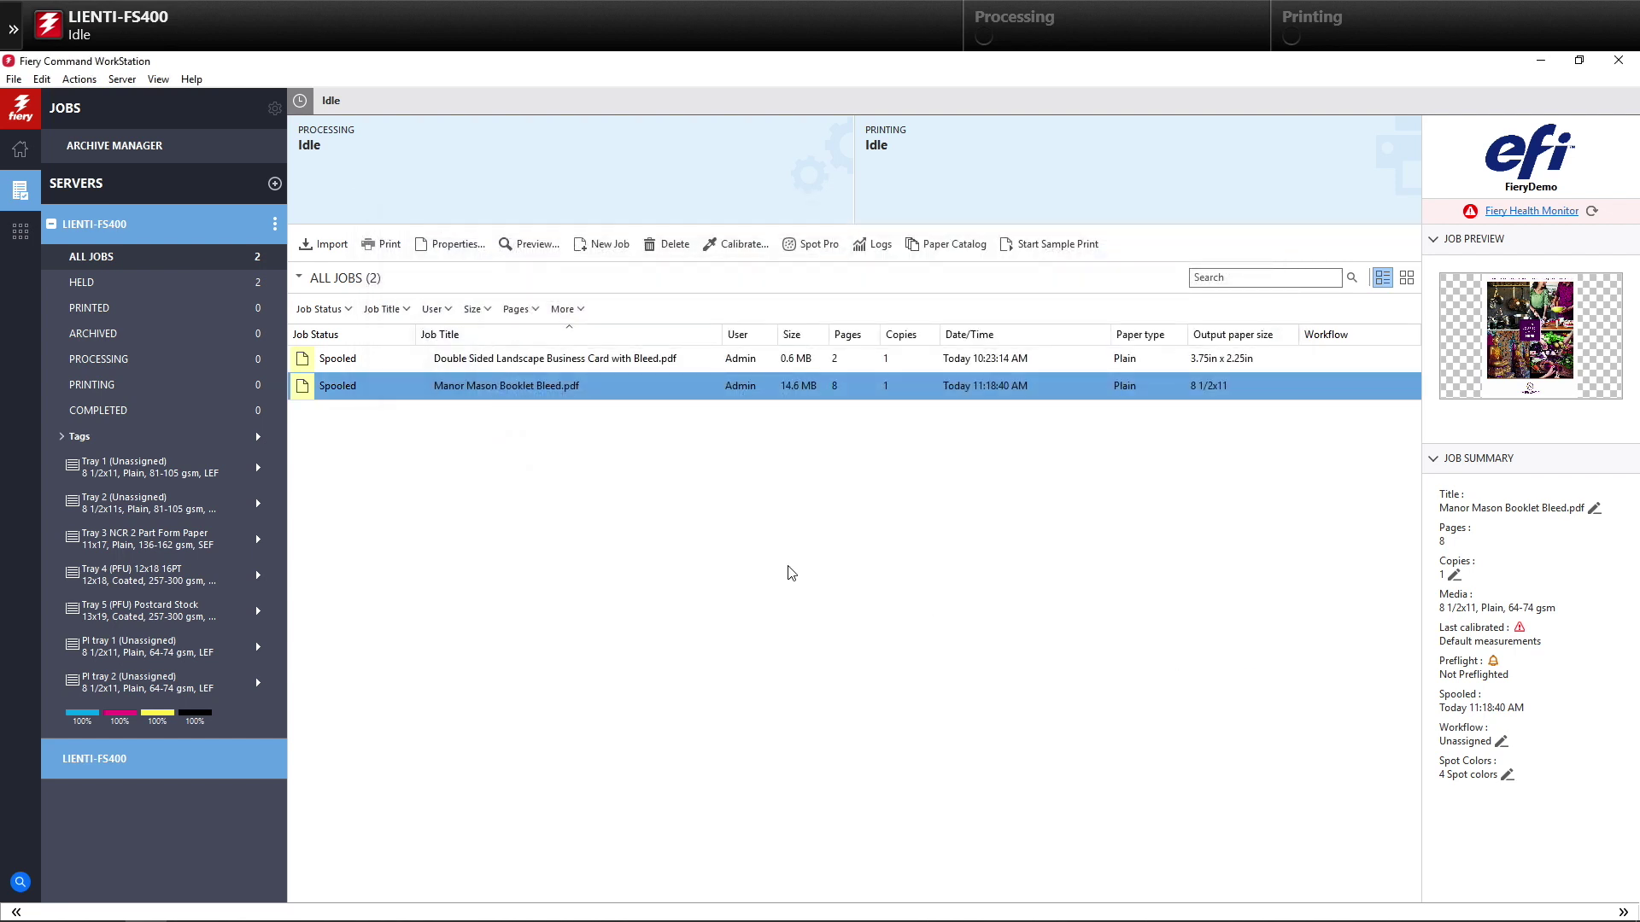
- Apply the 11x17_Booklet workflow to the Manor Mason job
right_click(481, 387)
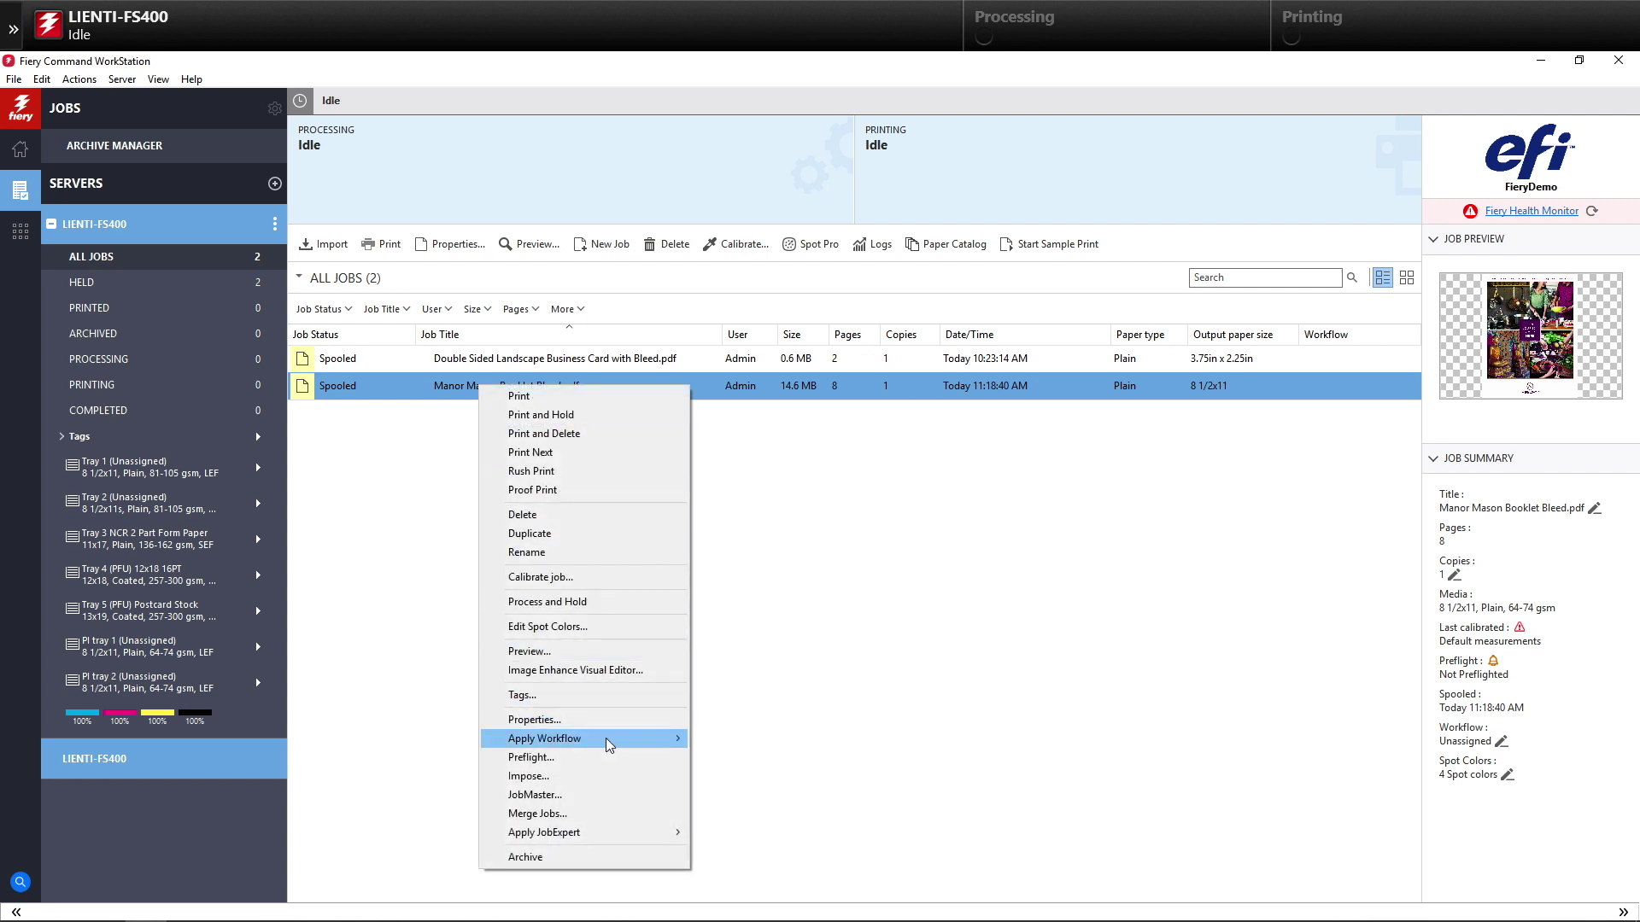
mouse_move(609, 744)
click(820, 529)
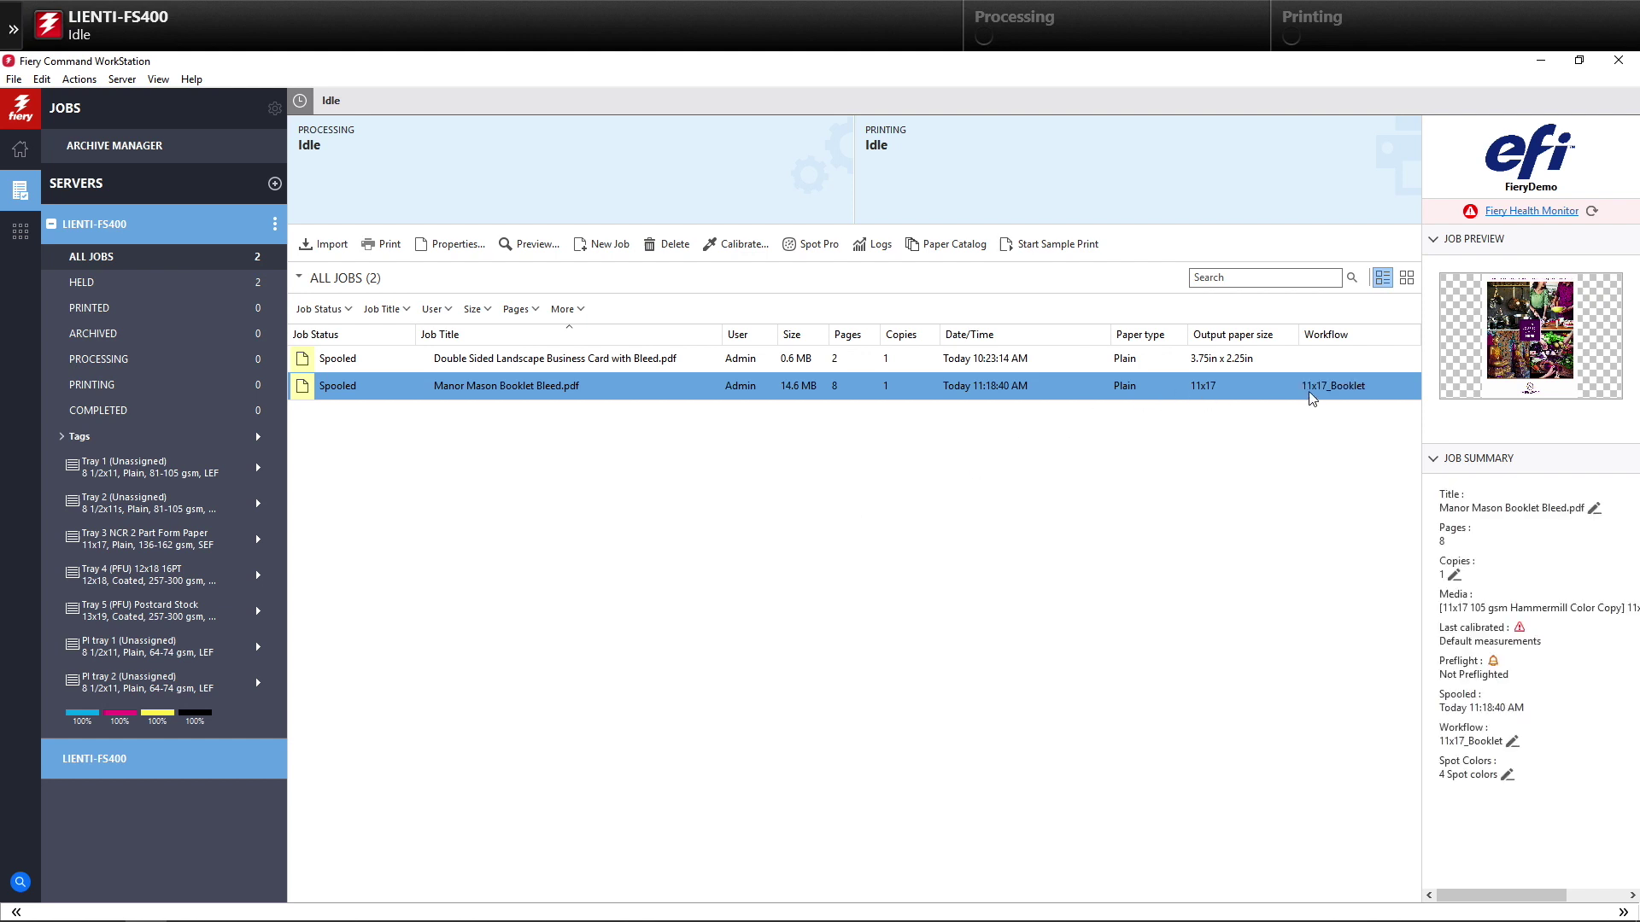
- Reopen the job's properties and review its Media and Layout settings
right_click(612, 386)
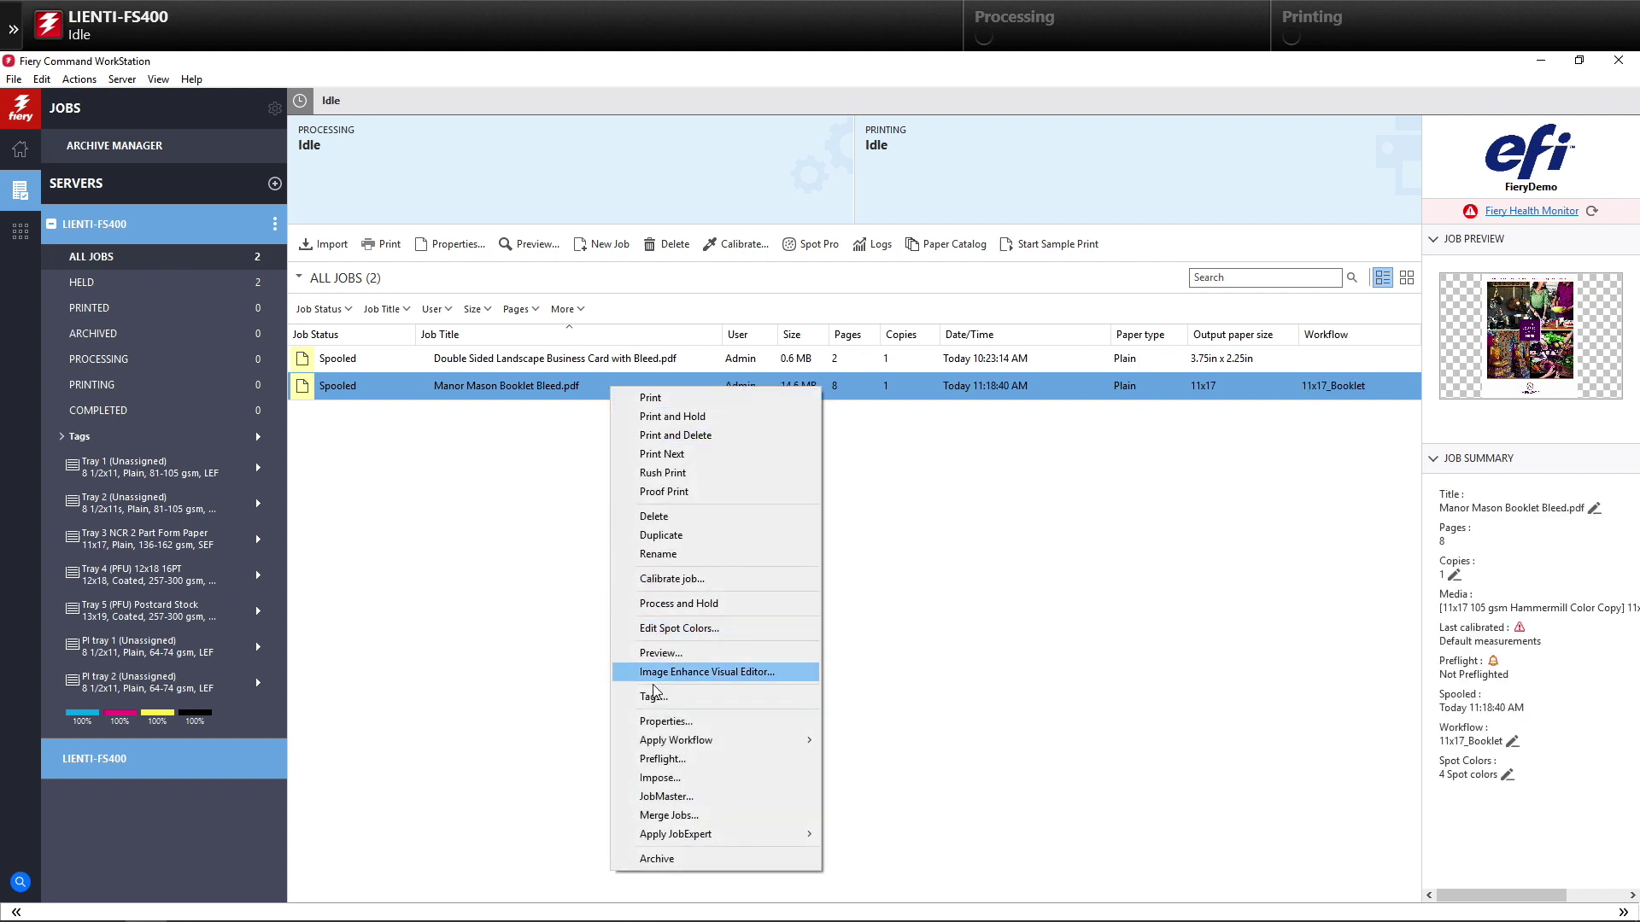
click(667, 723)
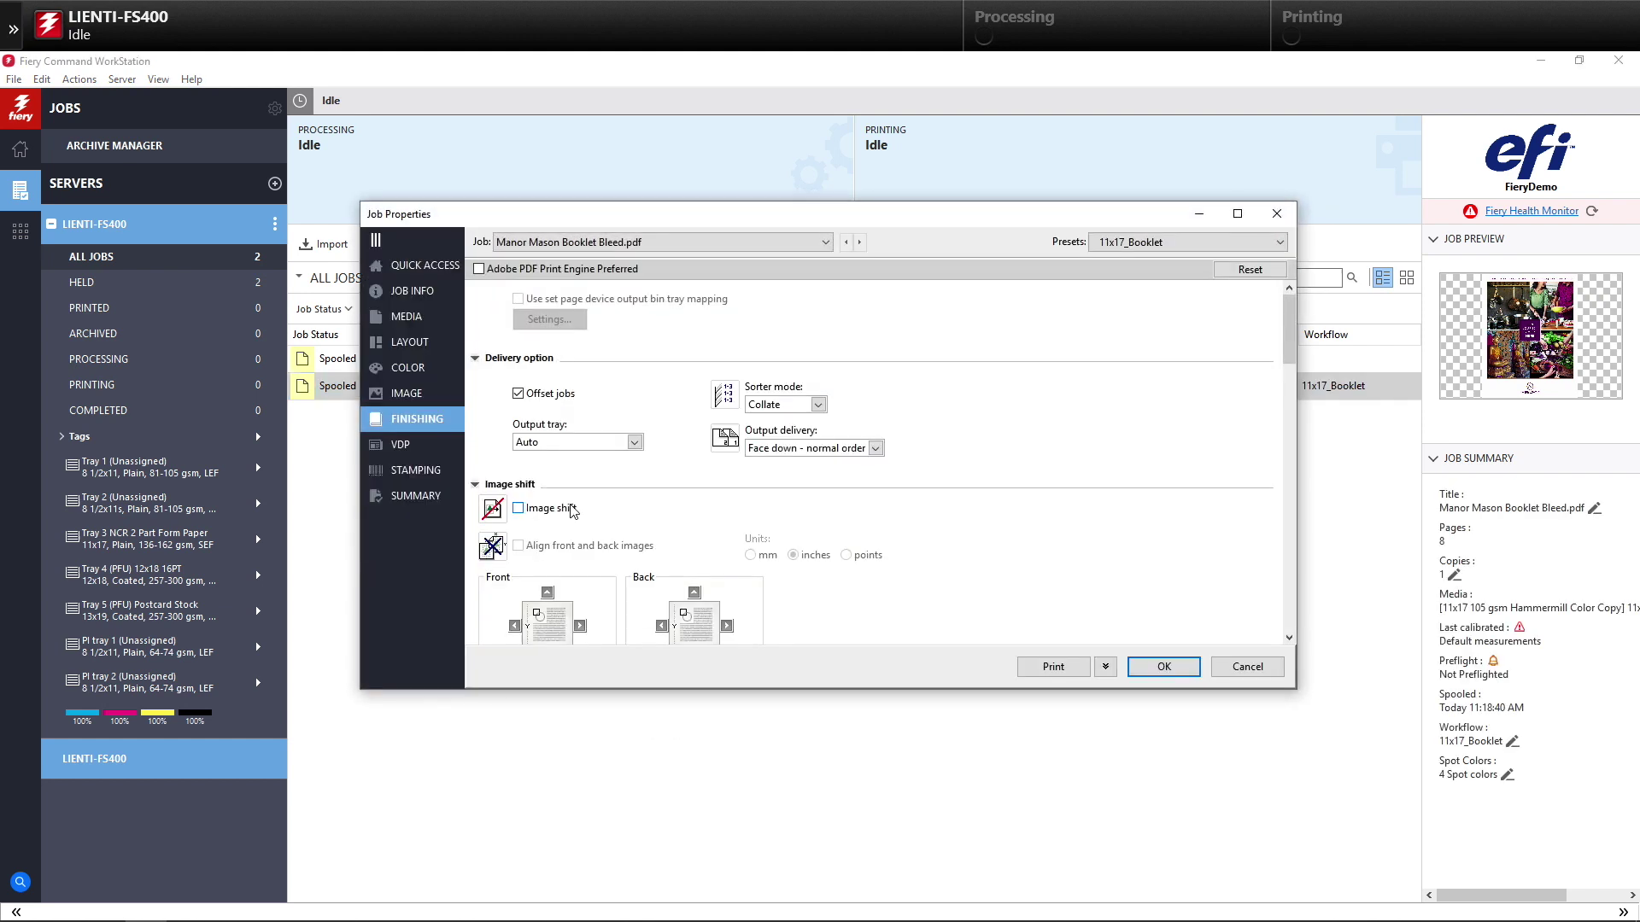
click(408, 320)
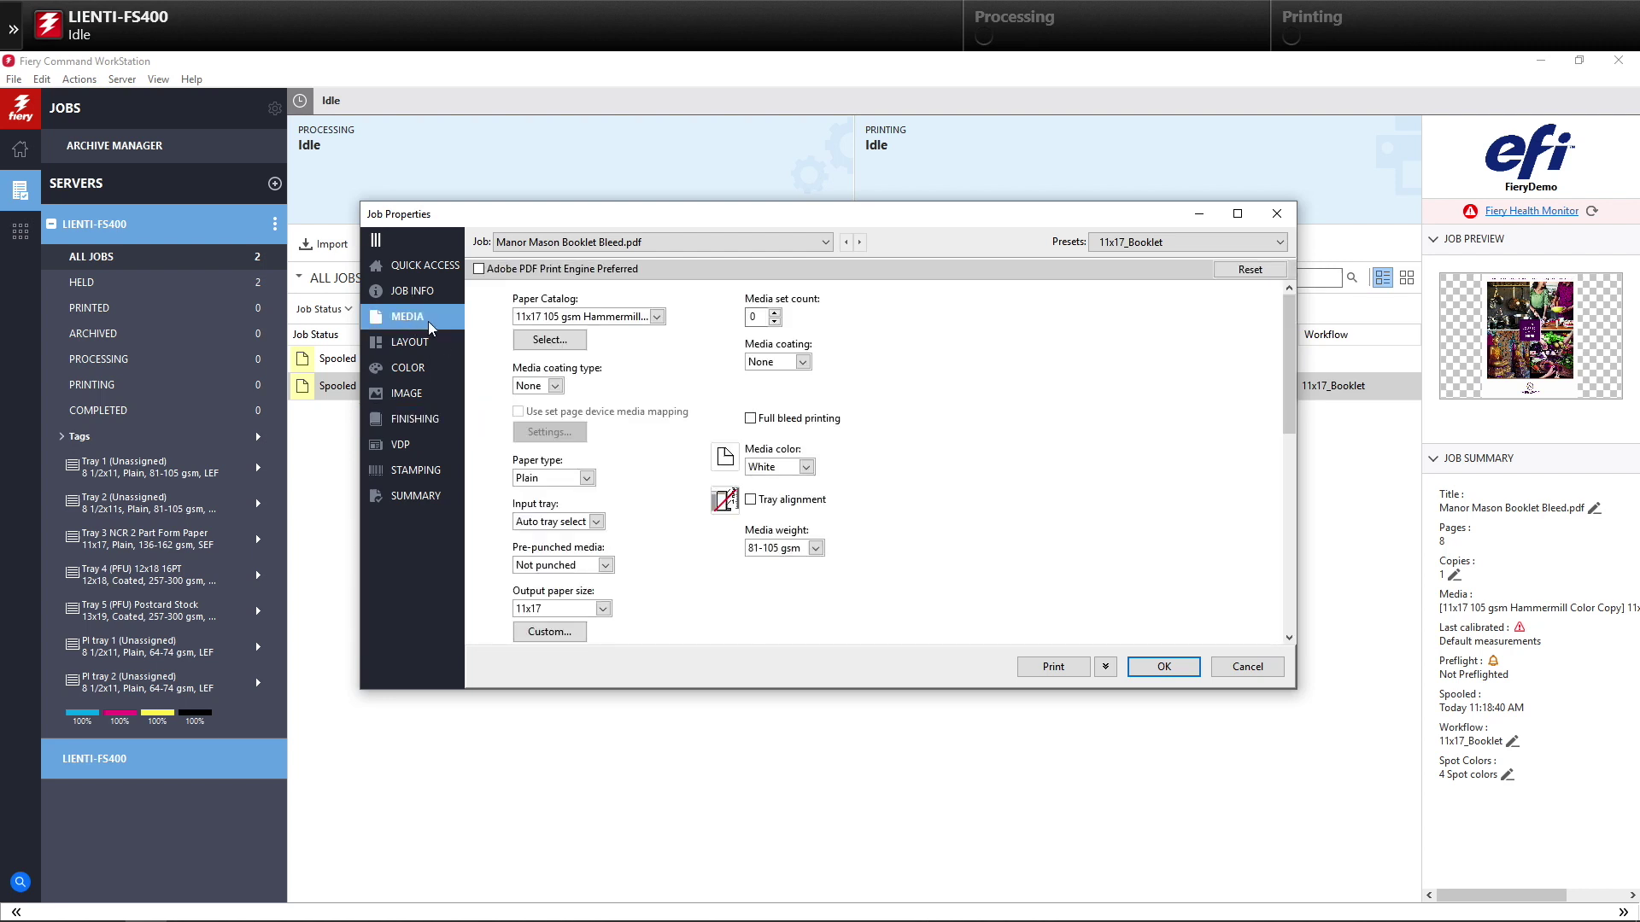
click(422, 347)
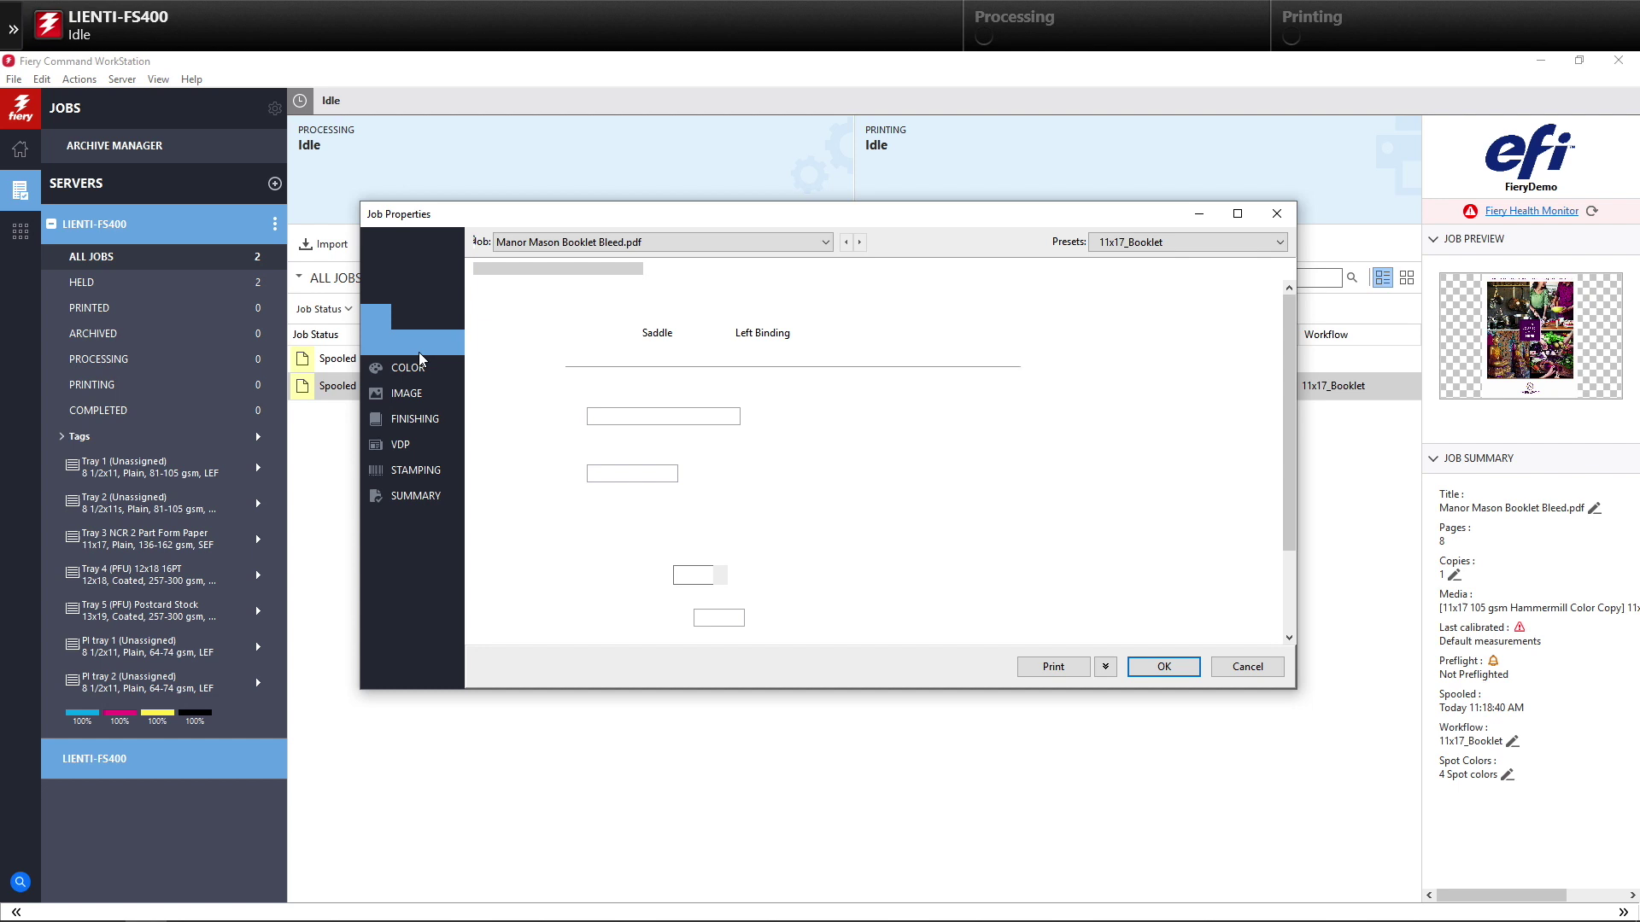
- Review the Finishing options, cancel Job Properties, and select the business card job
click(416, 418)
drag(1289, 358, 1289, 466)
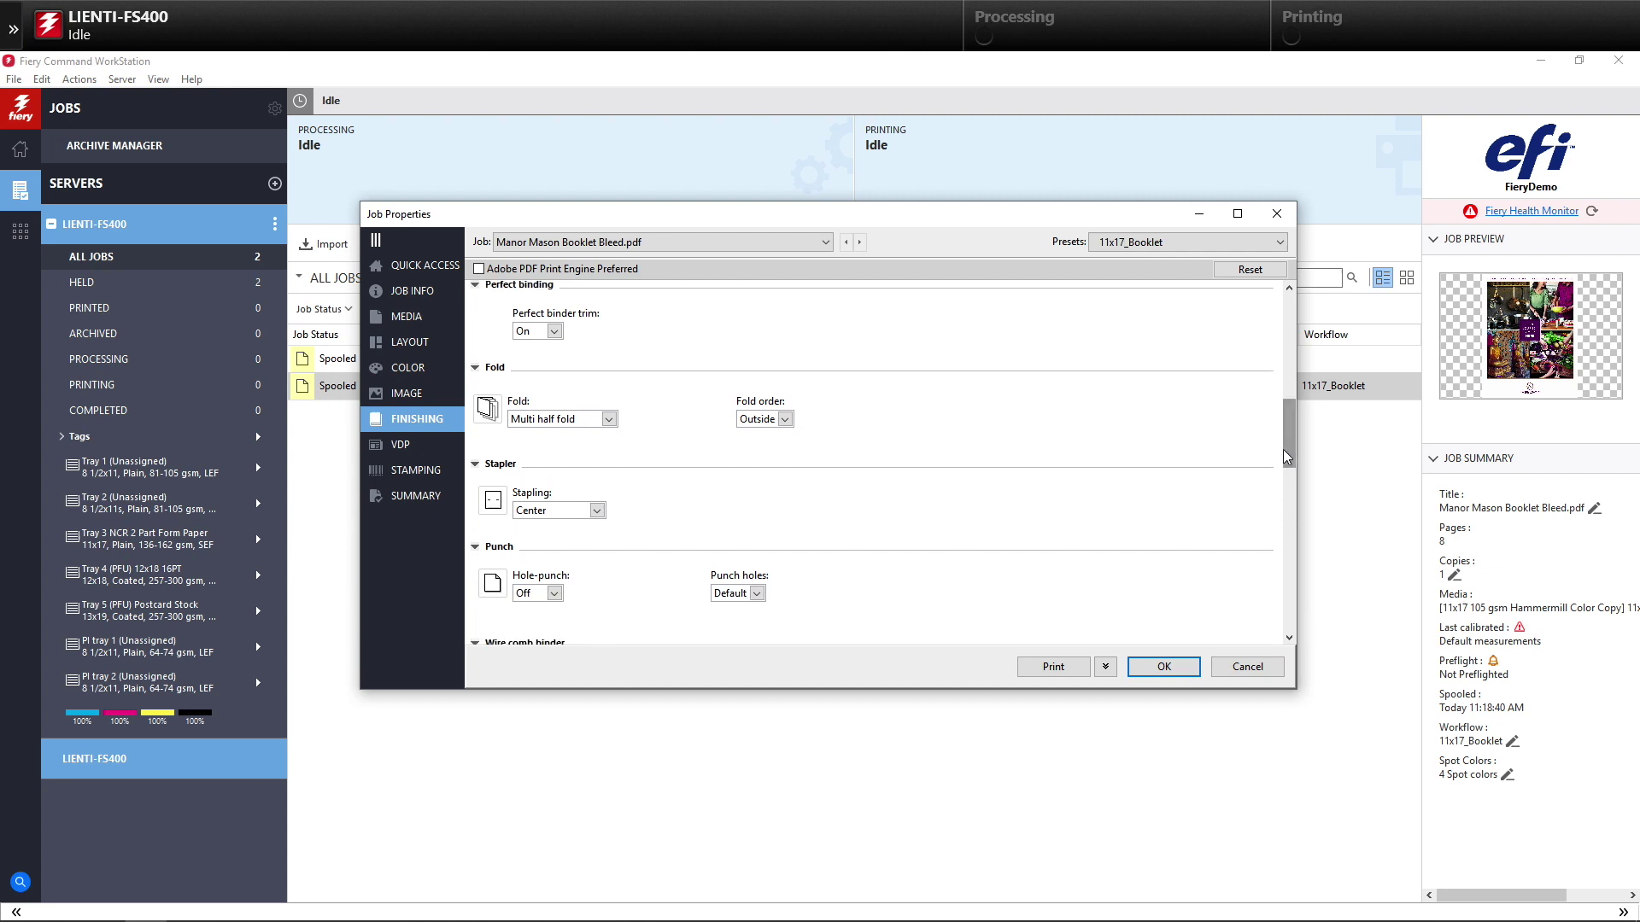
click(1248, 666)
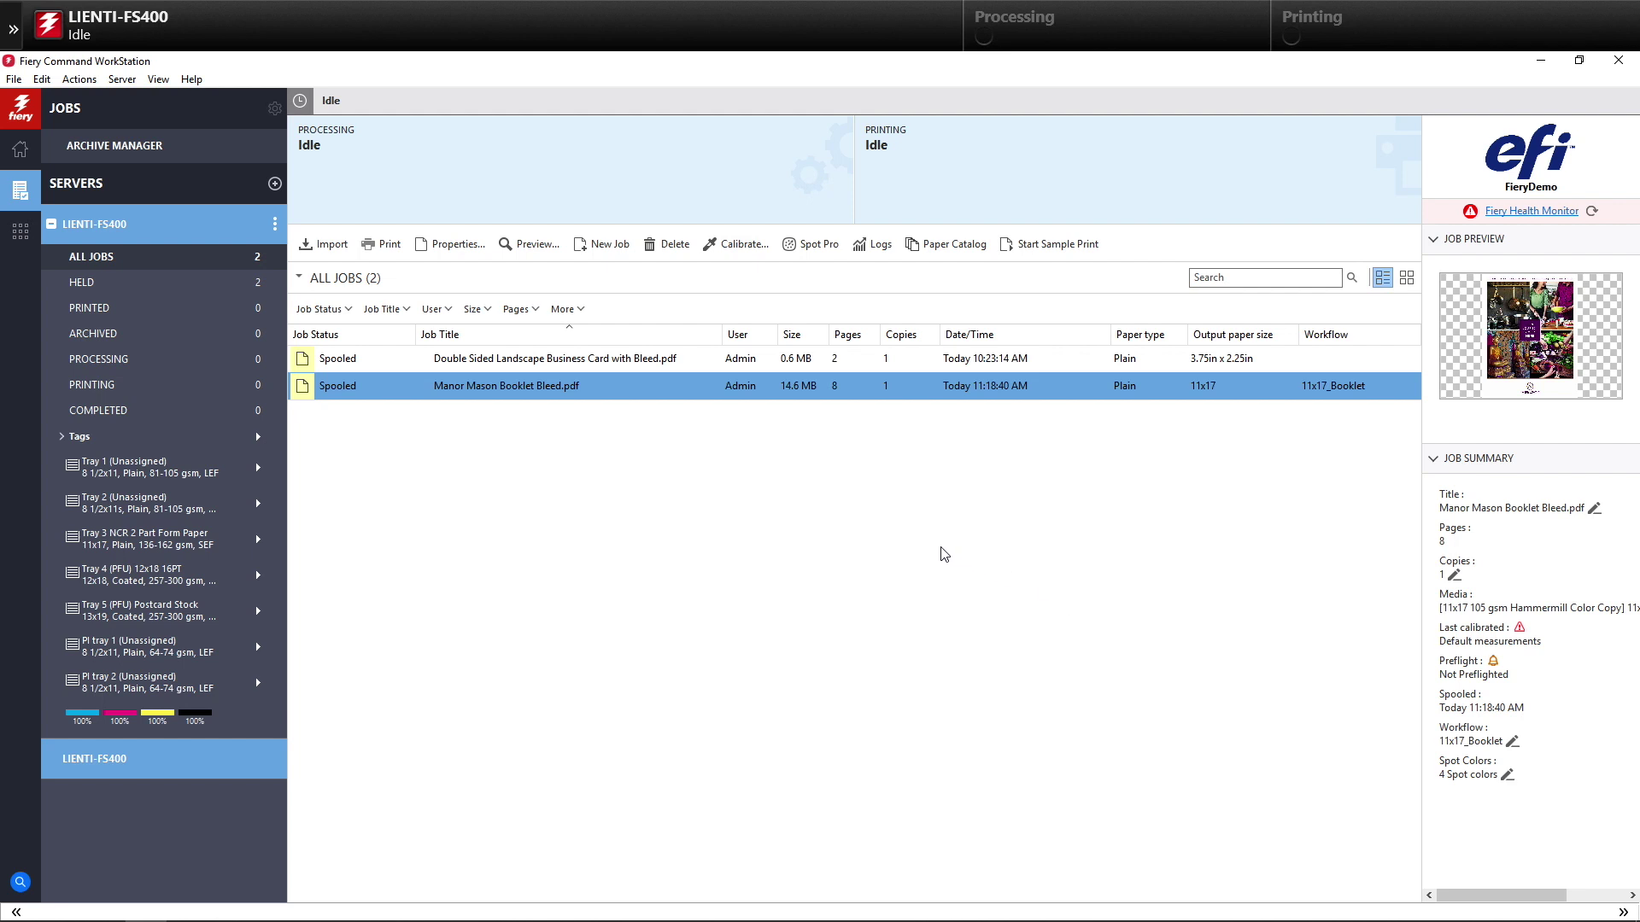
click(595, 363)
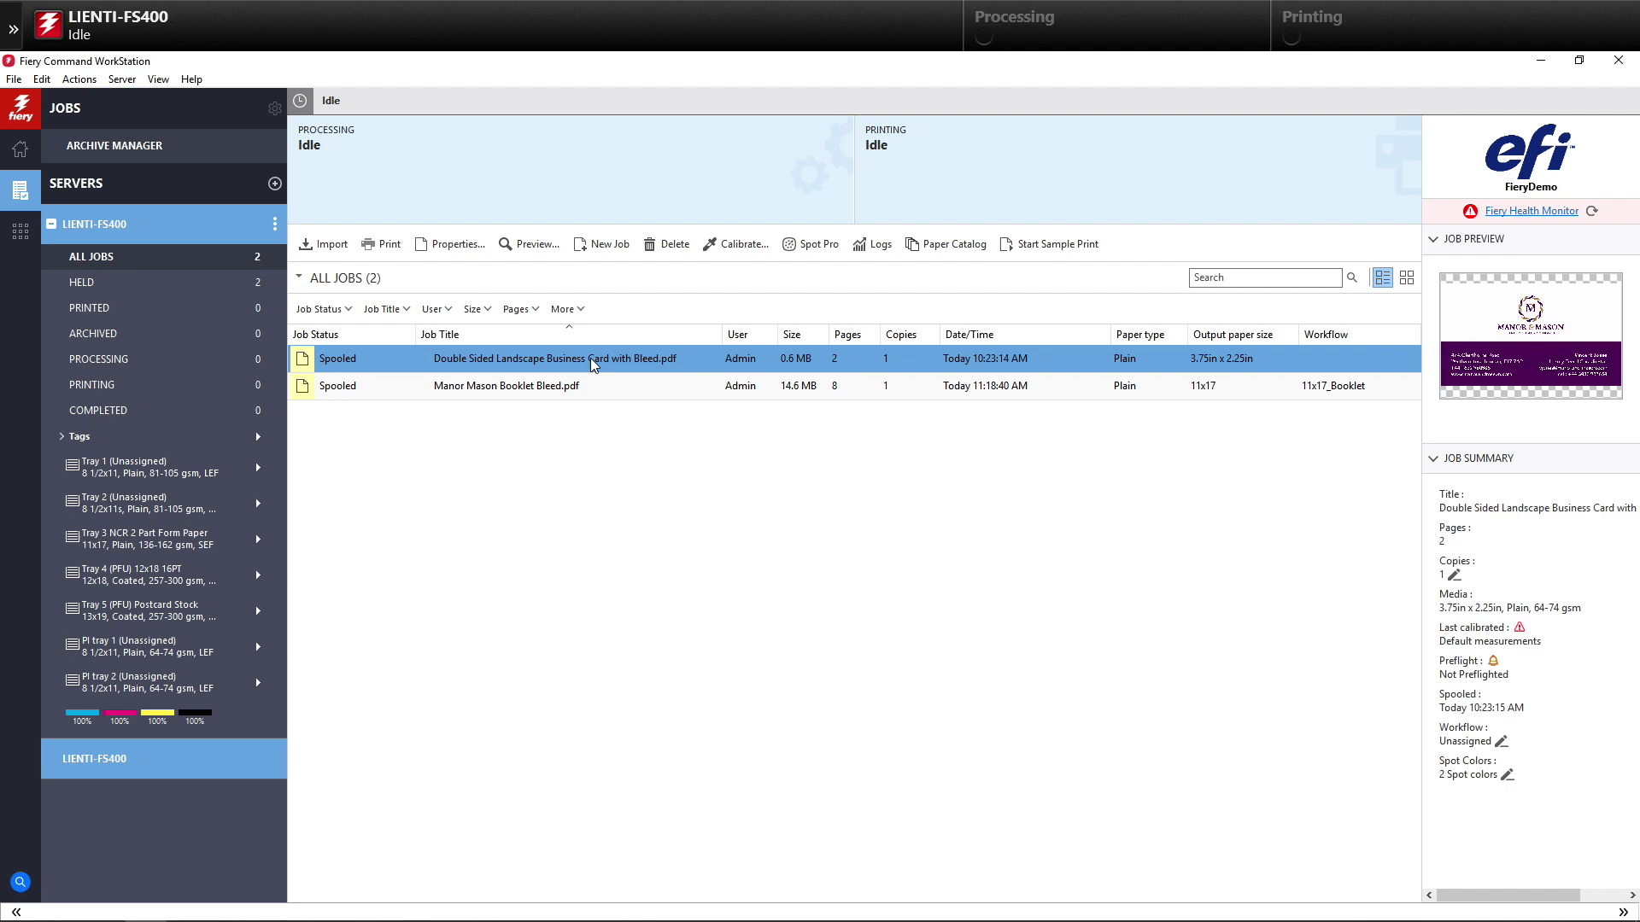
- Impose the business card job with the 24up_Business_Cards template, then close Impose and answer the save prompt
right_click(595, 363)
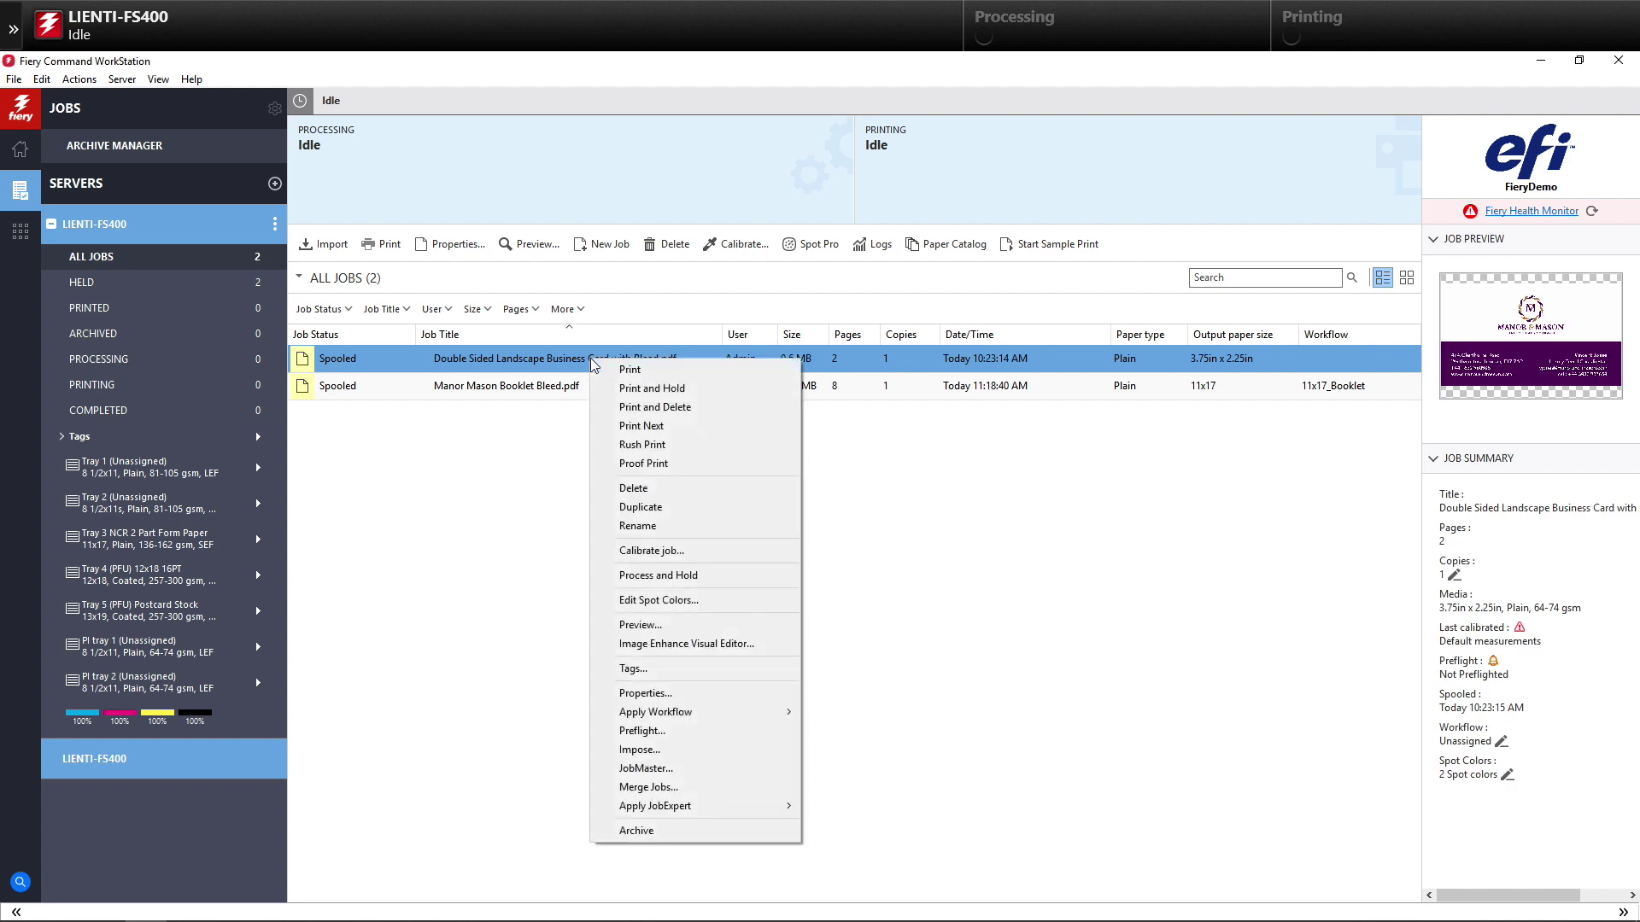
click(691, 751)
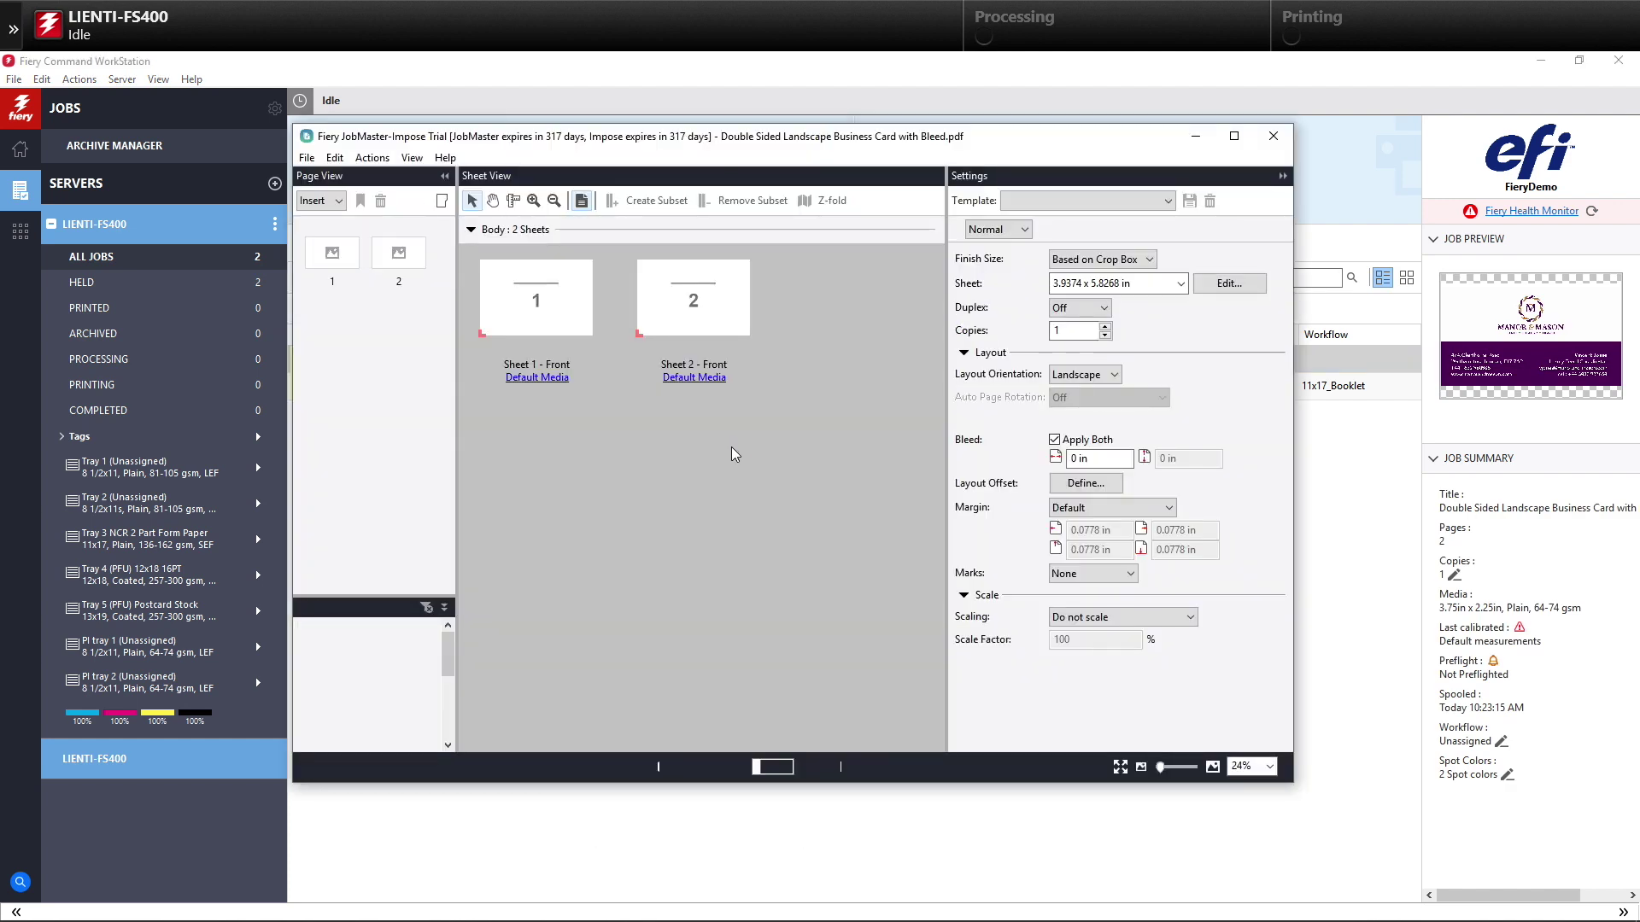
click(1168, 202)
drag(1333, 281, 1335, 376)
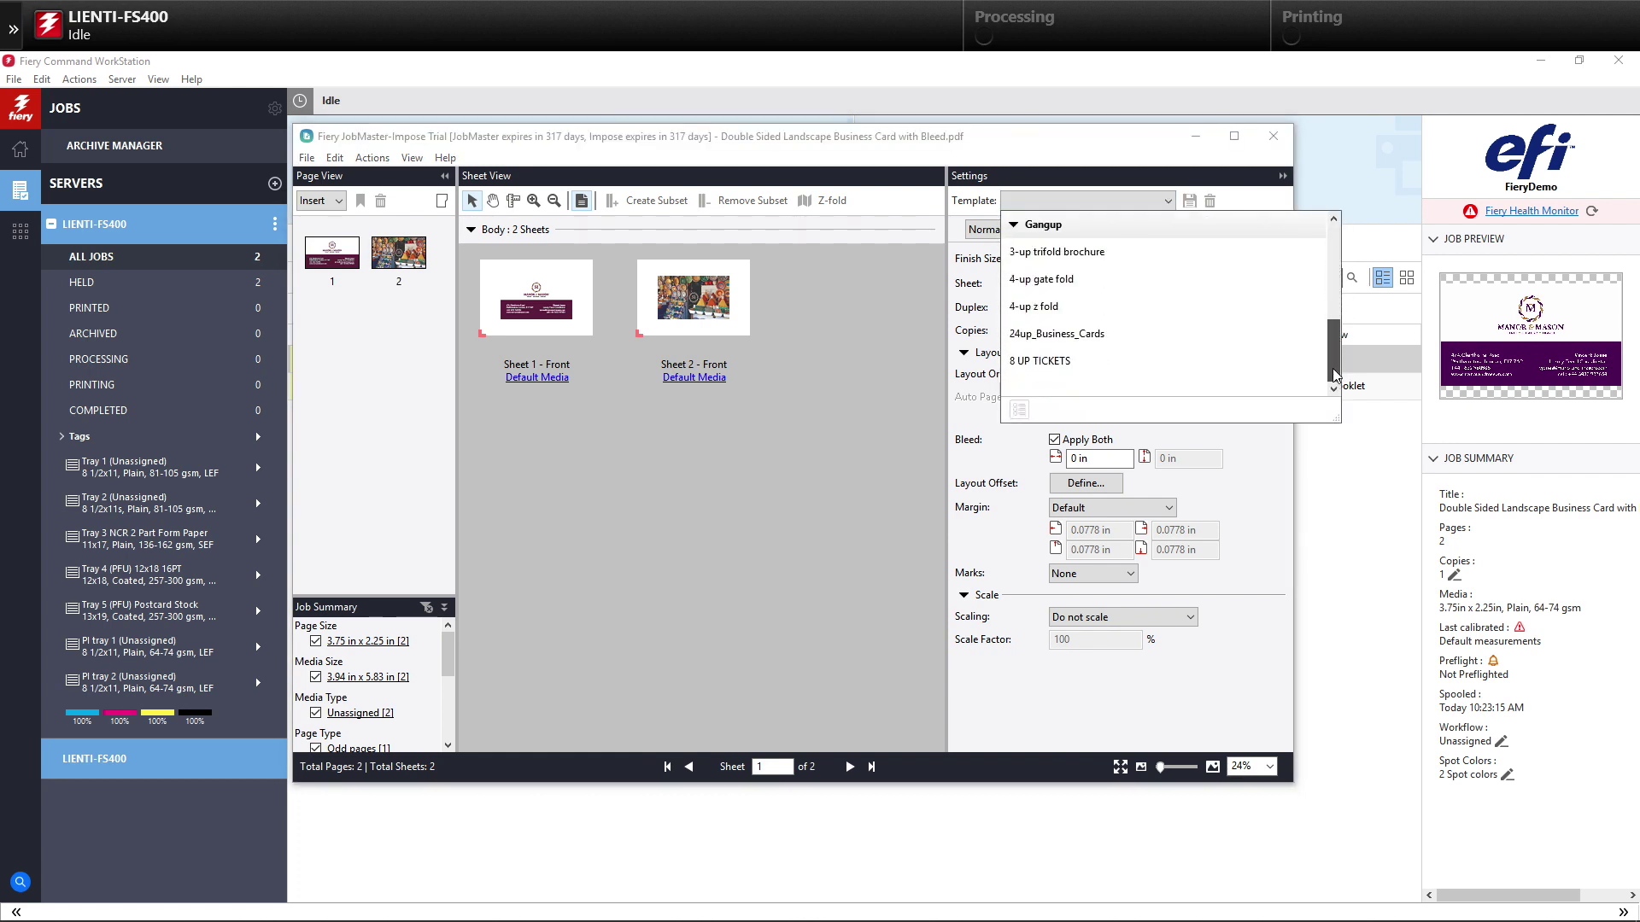
click(1036, 339)
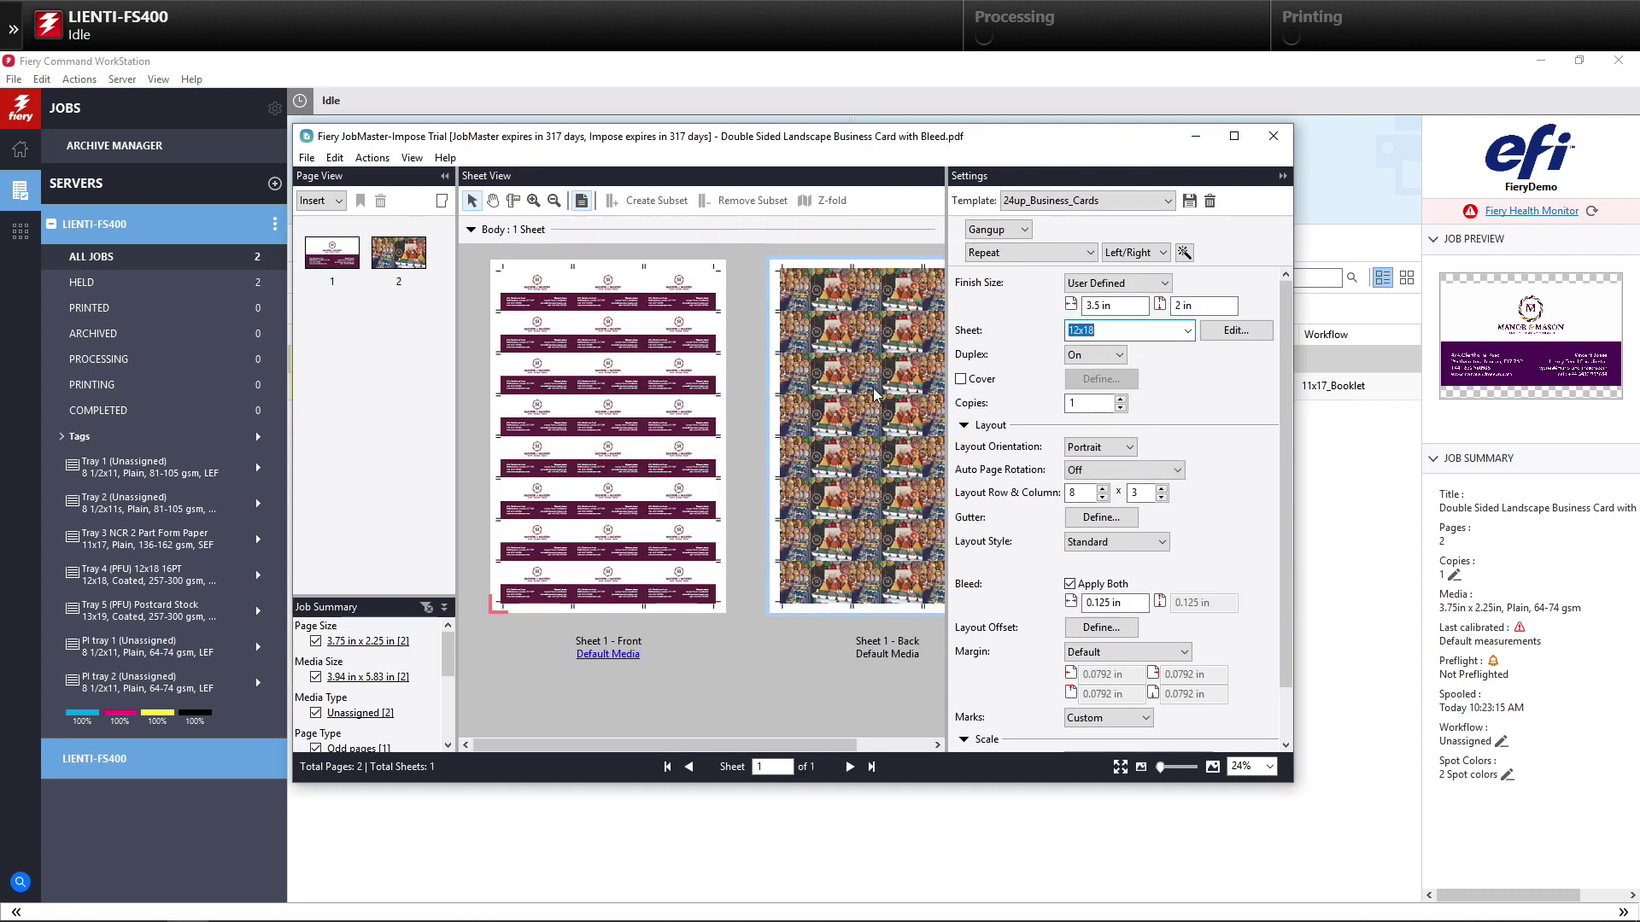
click(1272, 136)
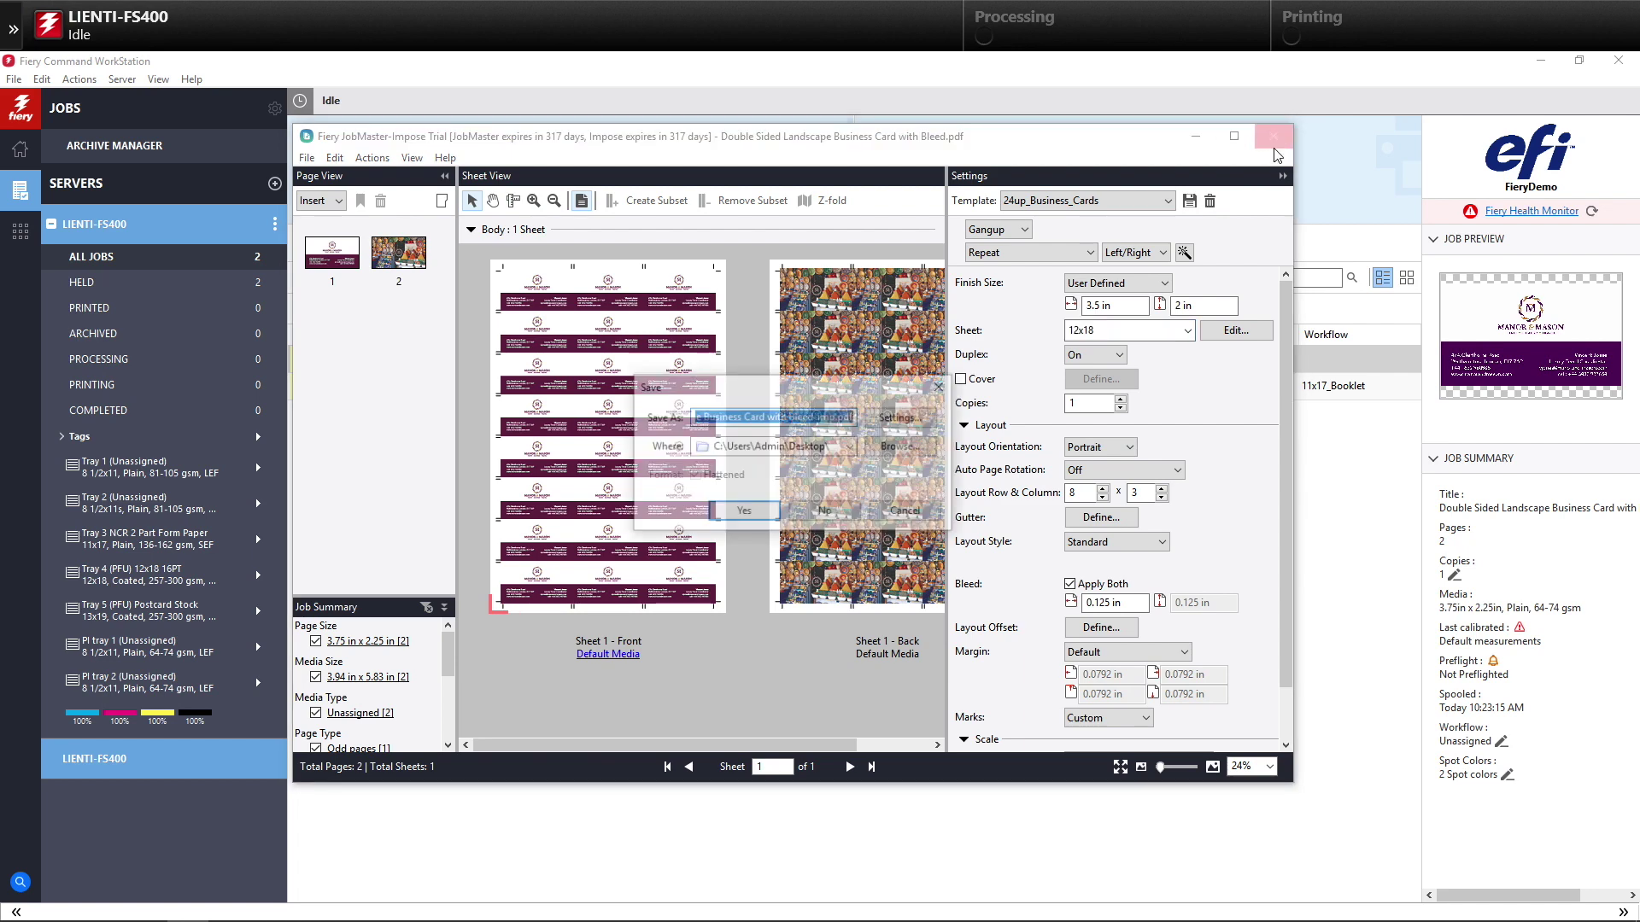
click(827, 512)
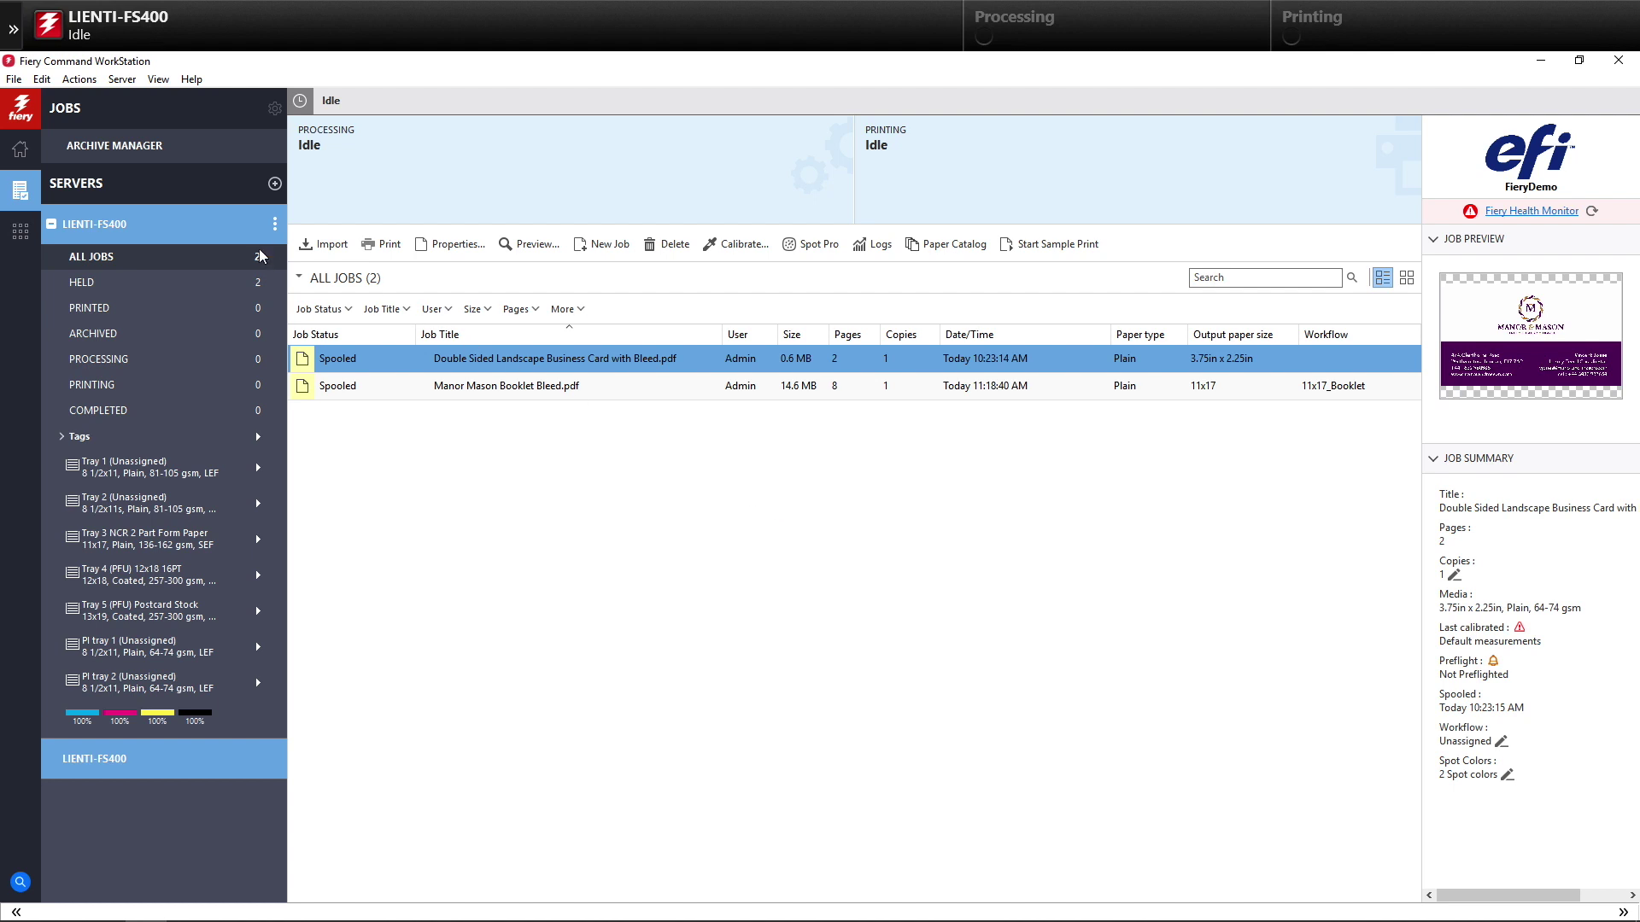
- In Device Center's Job Presets, start a new preset named 24up_Business_Cards
click(273, 225)
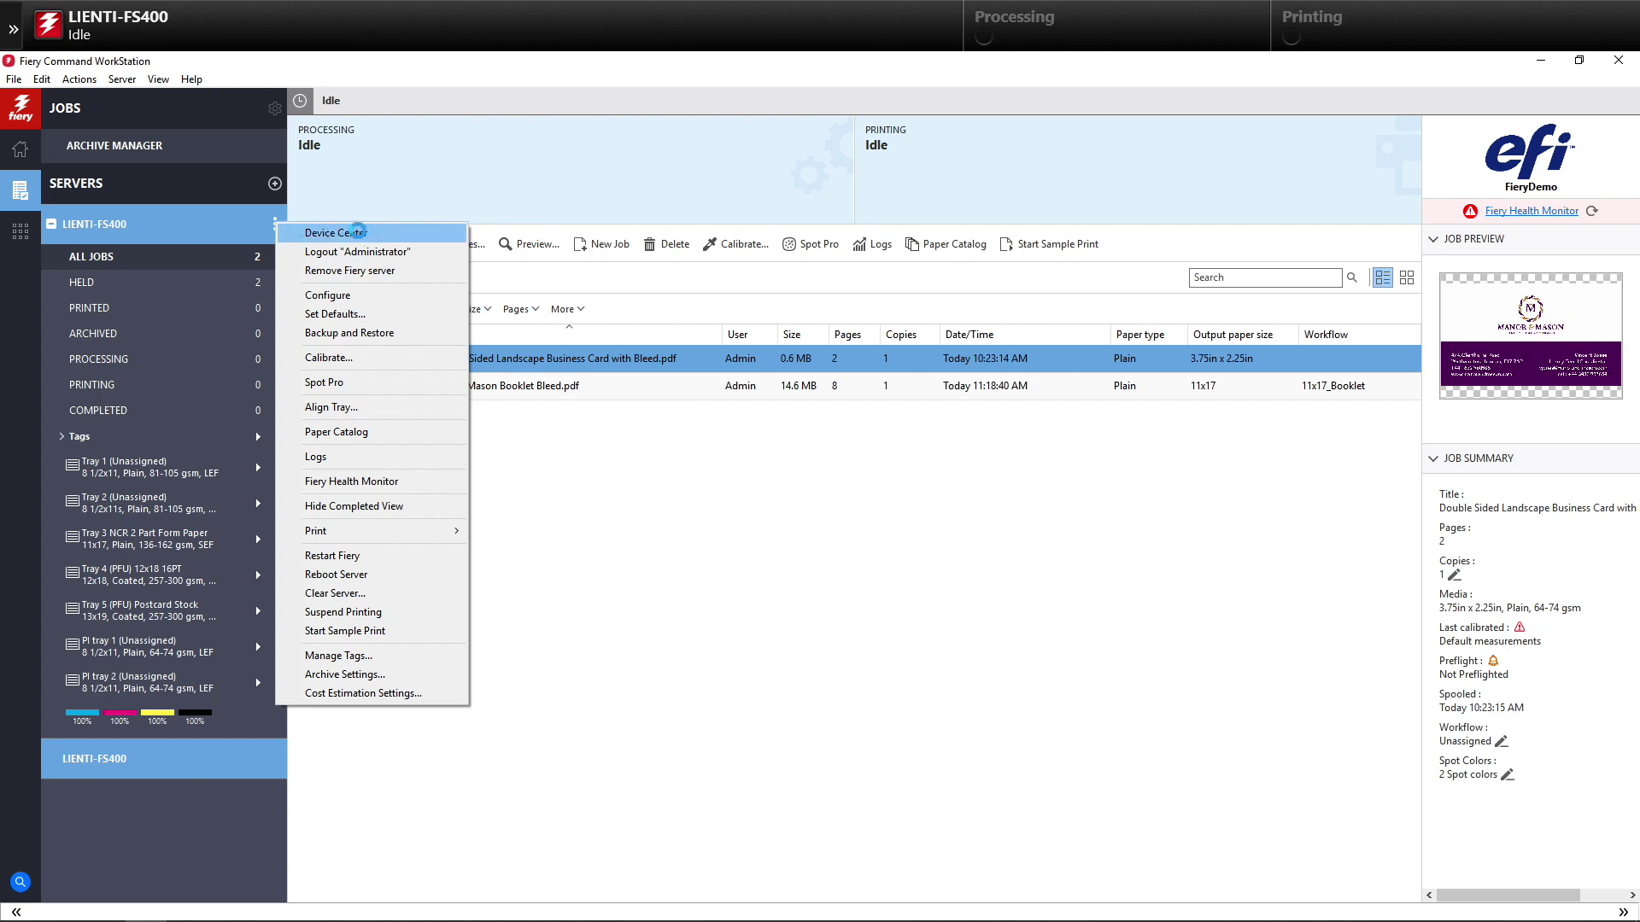
click(357, 232)
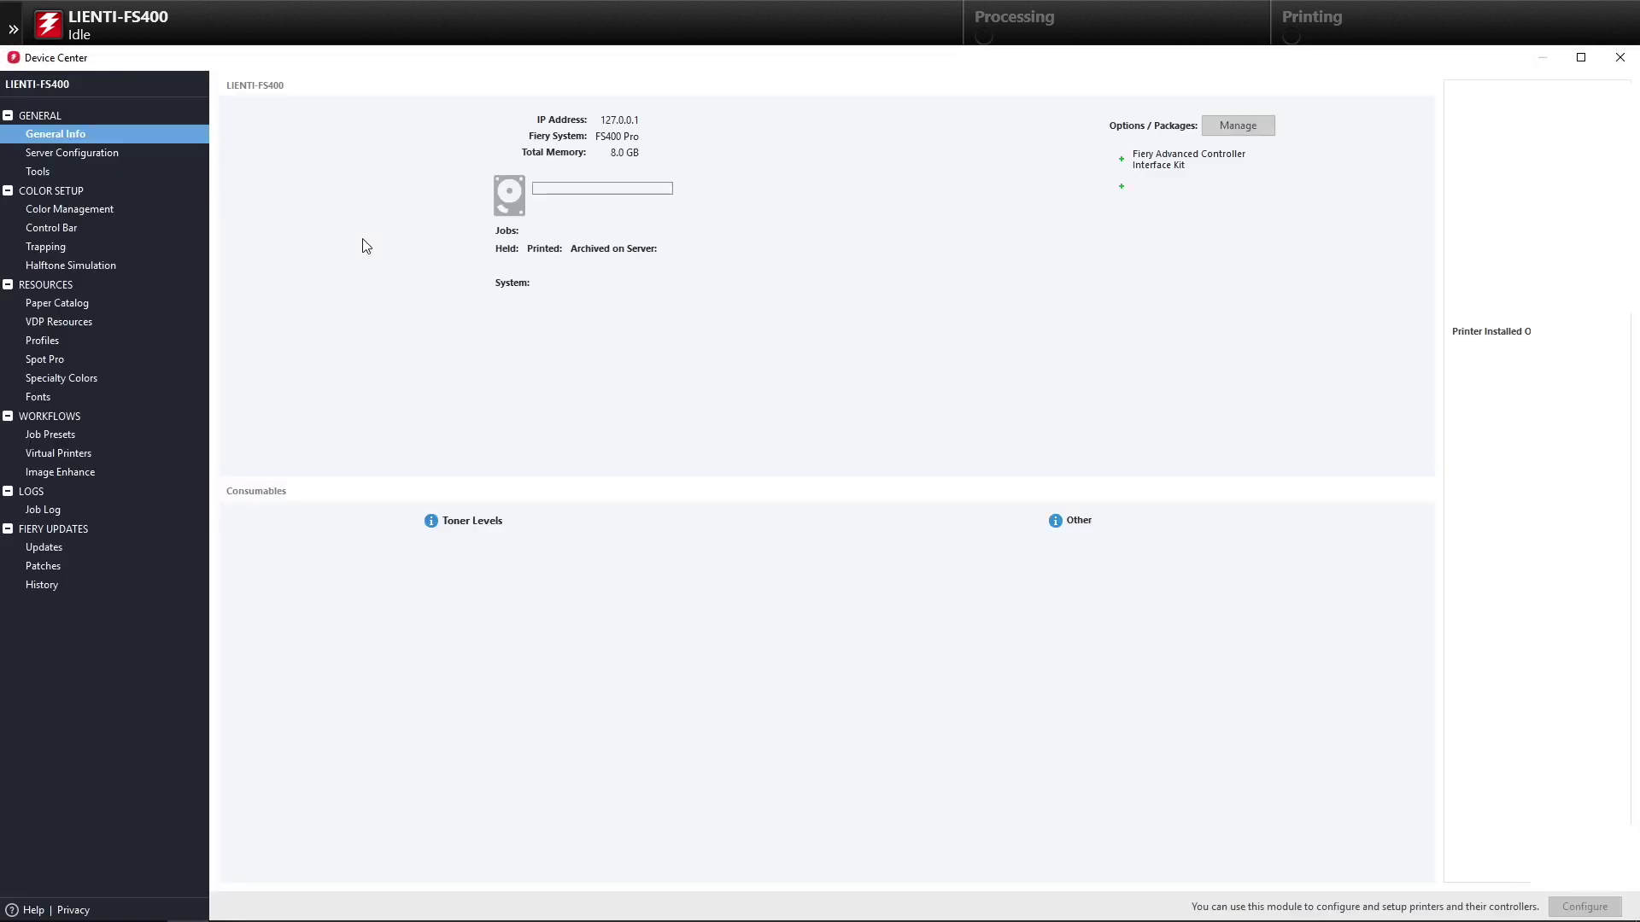
click(58, 434)
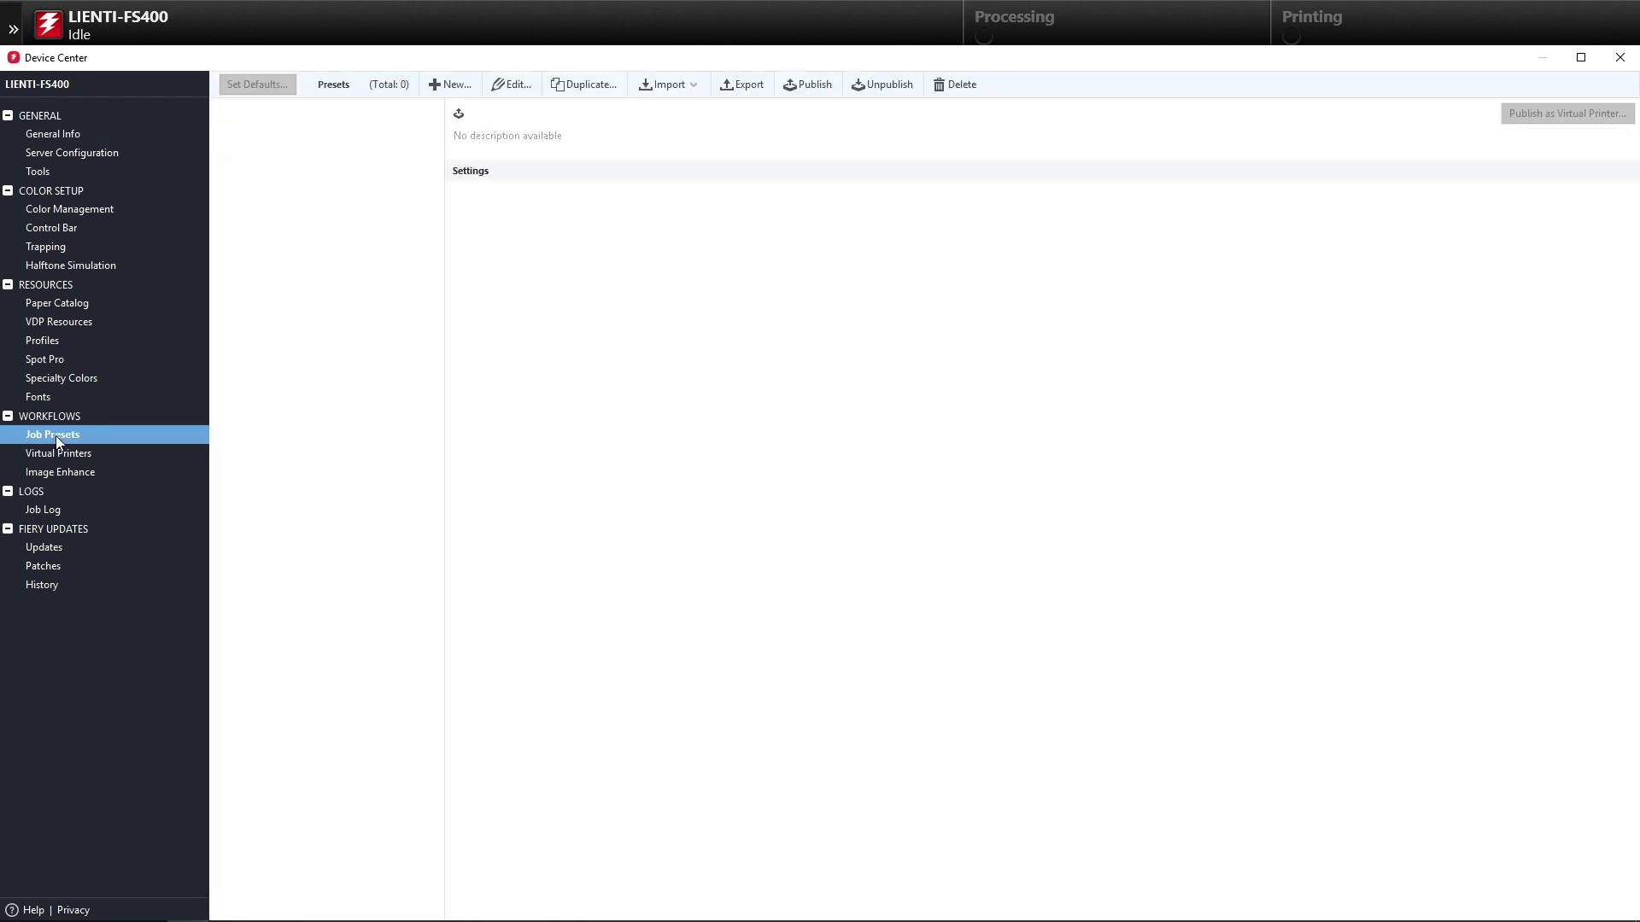
click(461, 85)
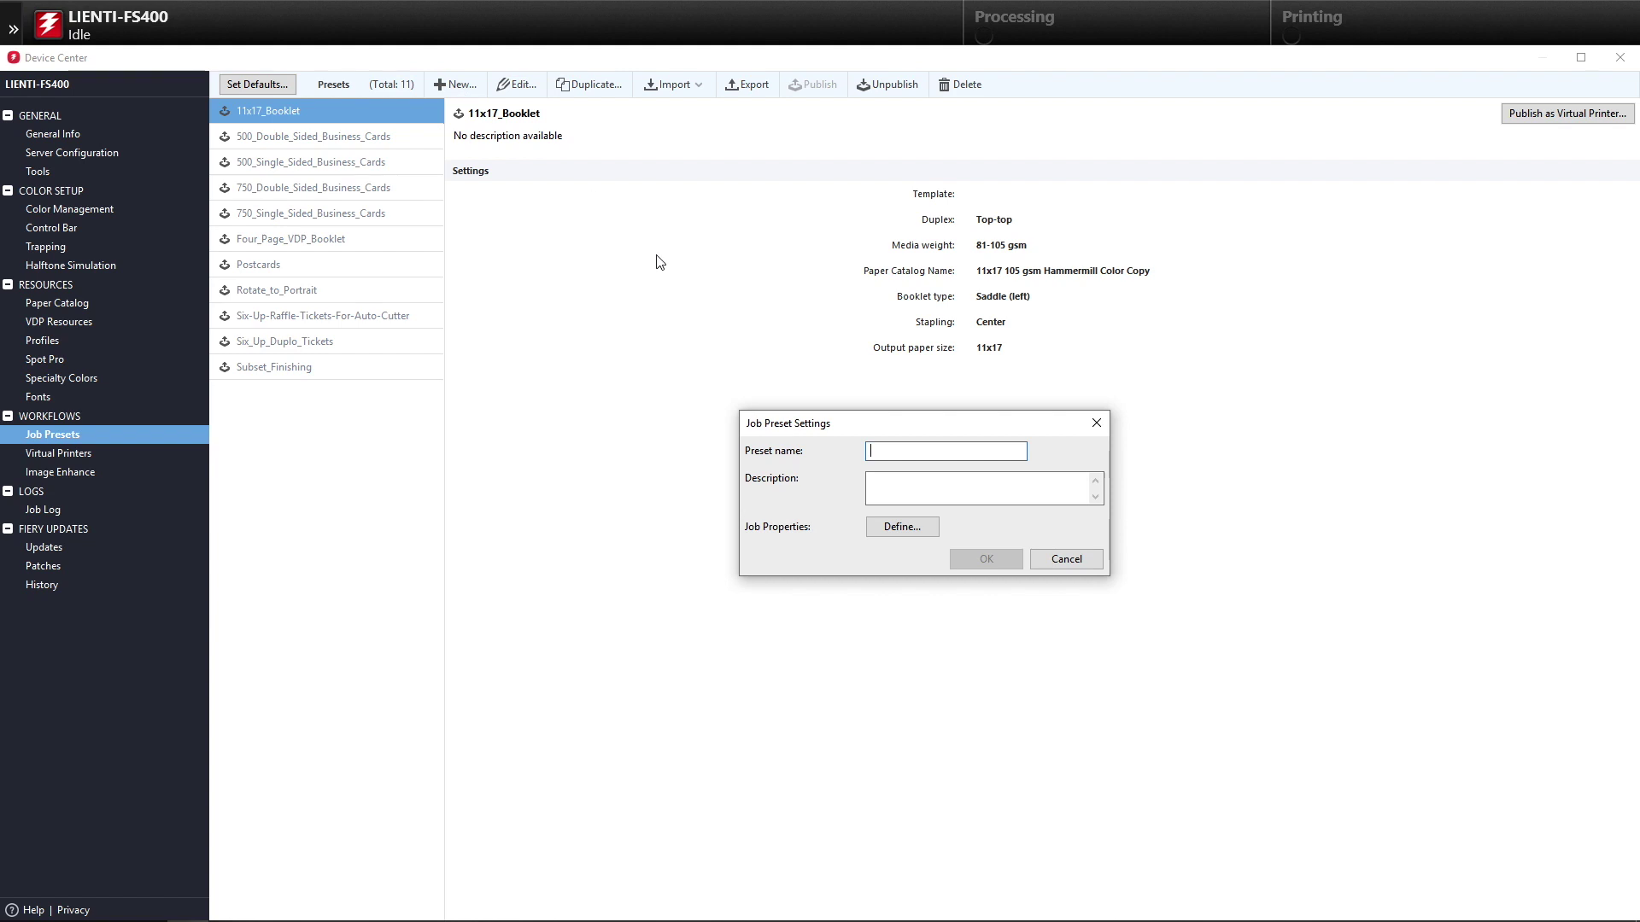
text(24up)
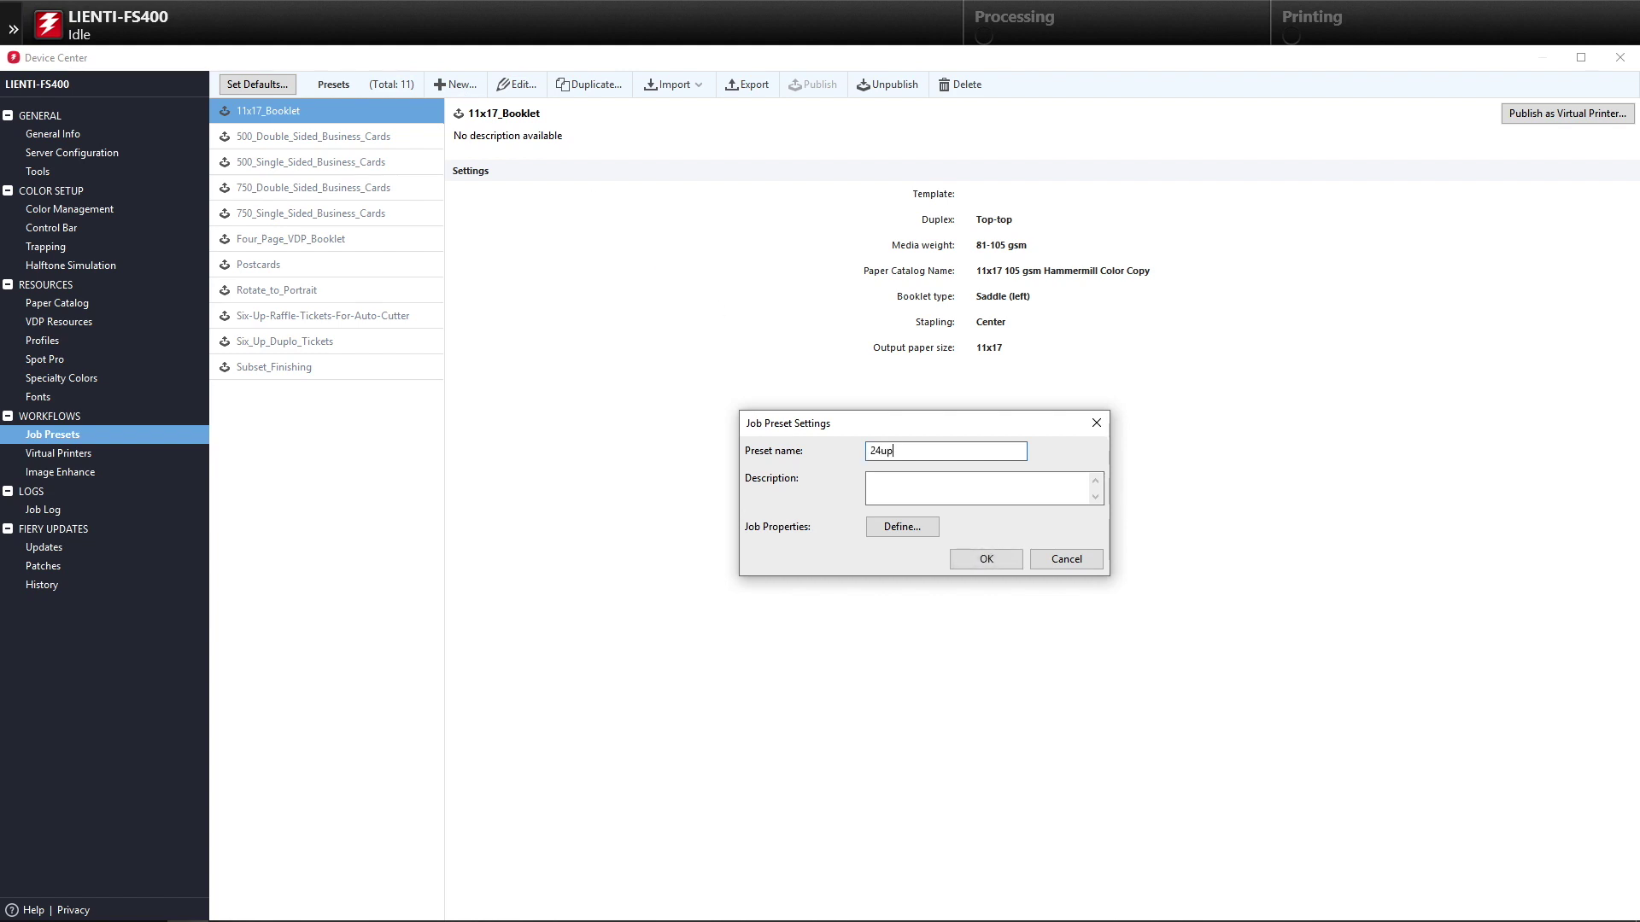
text(_Business_Cards)
- Define the preset's layout as Impose using the 24up_Business_Cards template
click(911, 530)
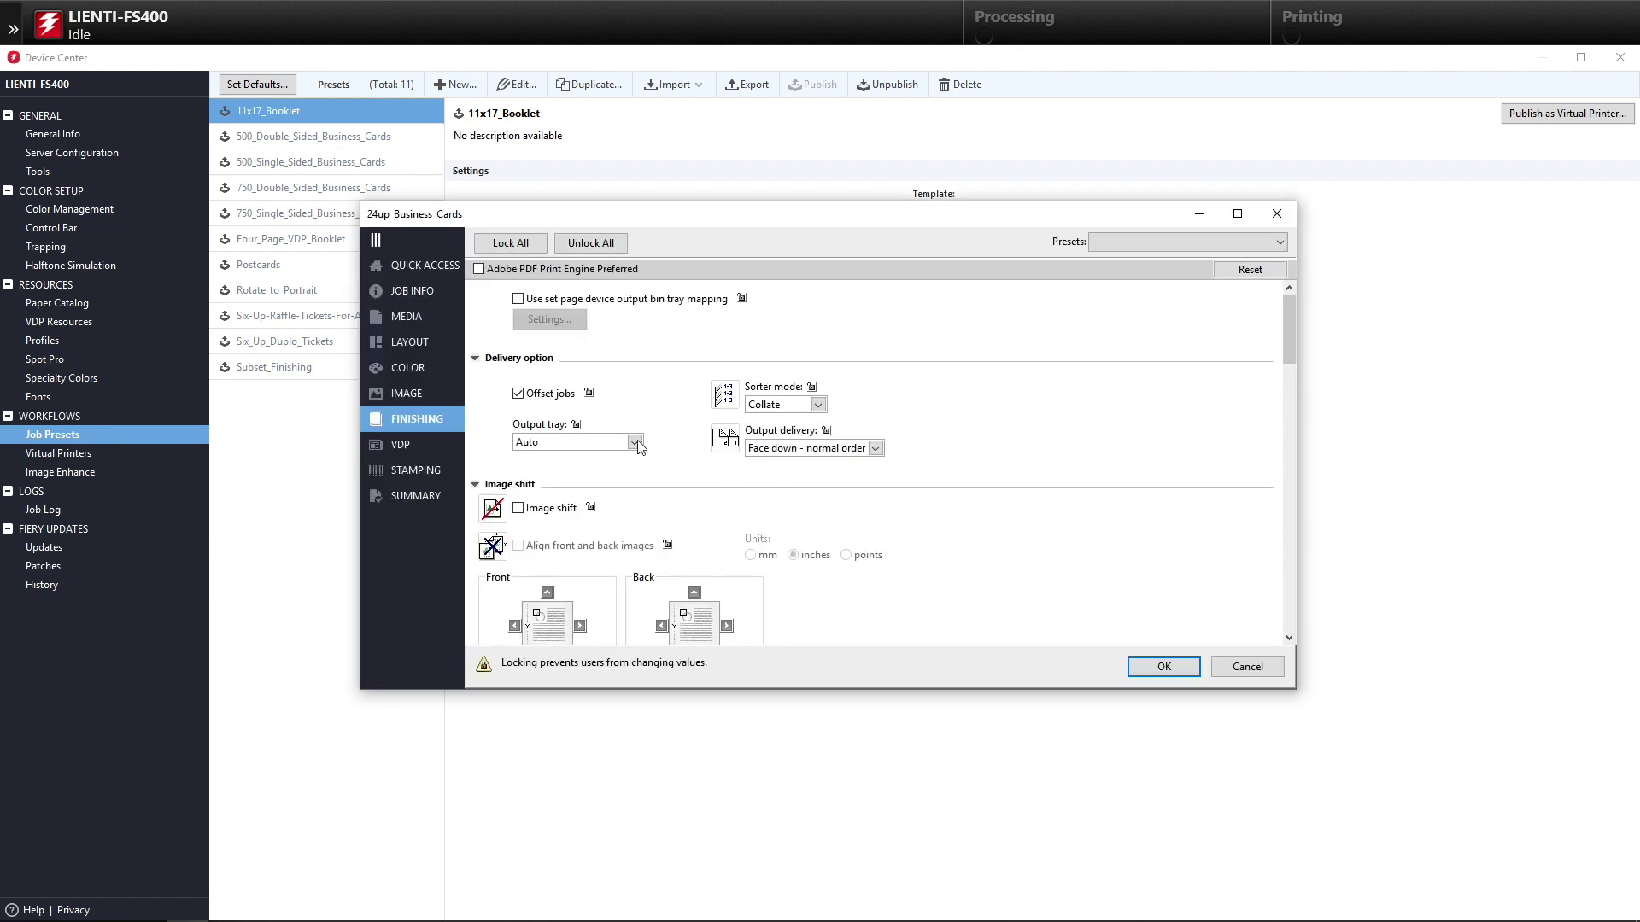
click(417, 345)
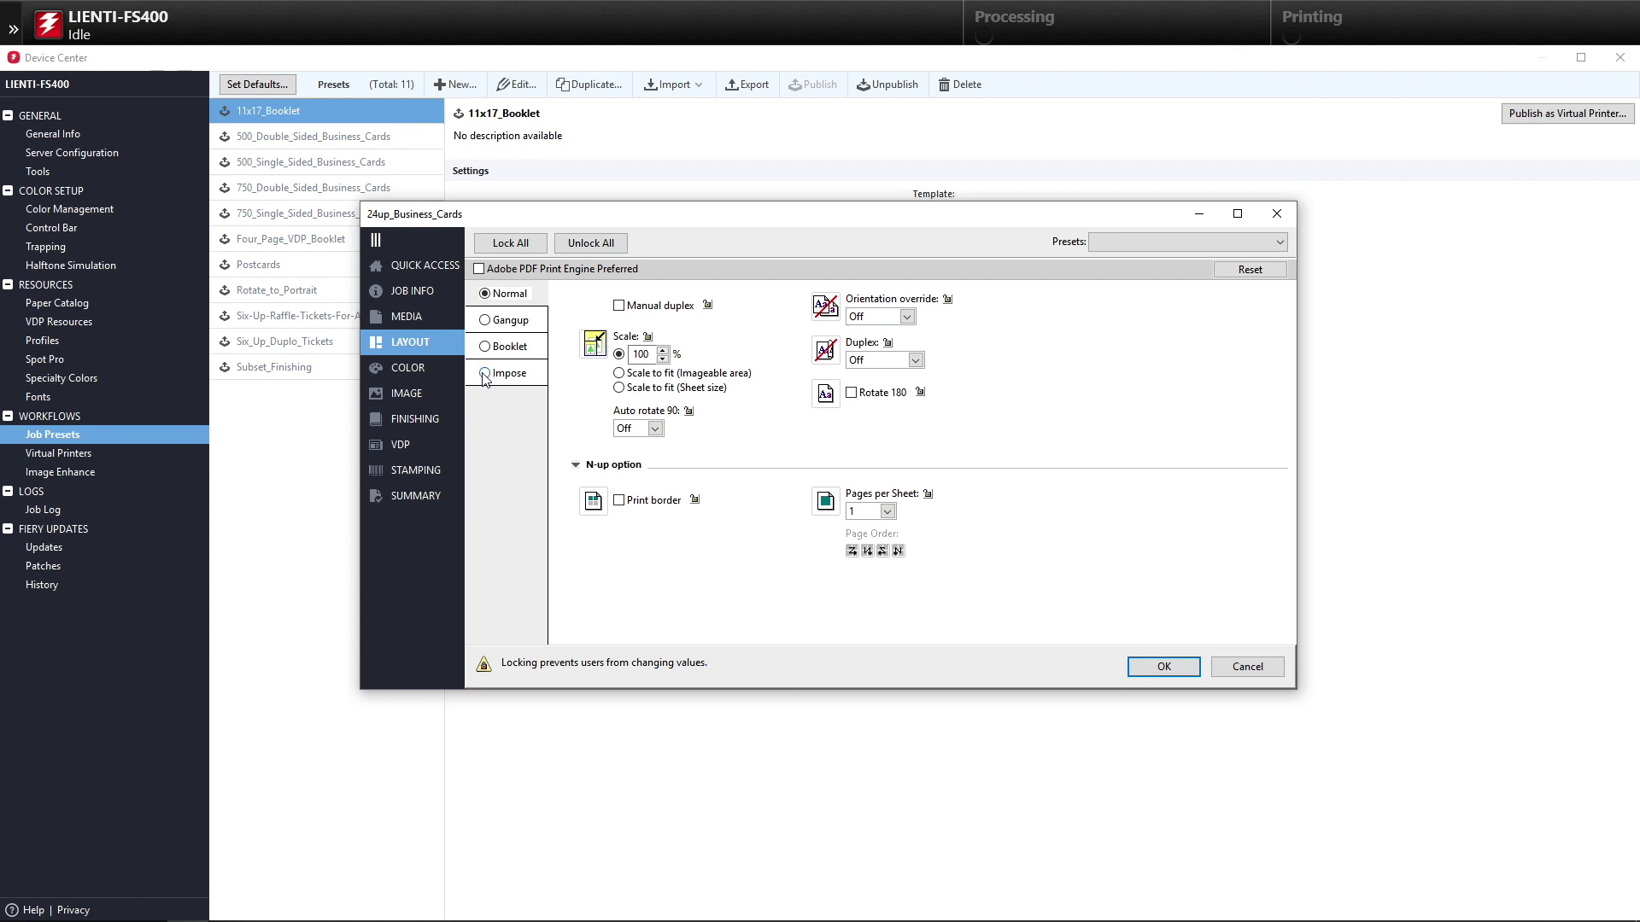
click(484, 374)
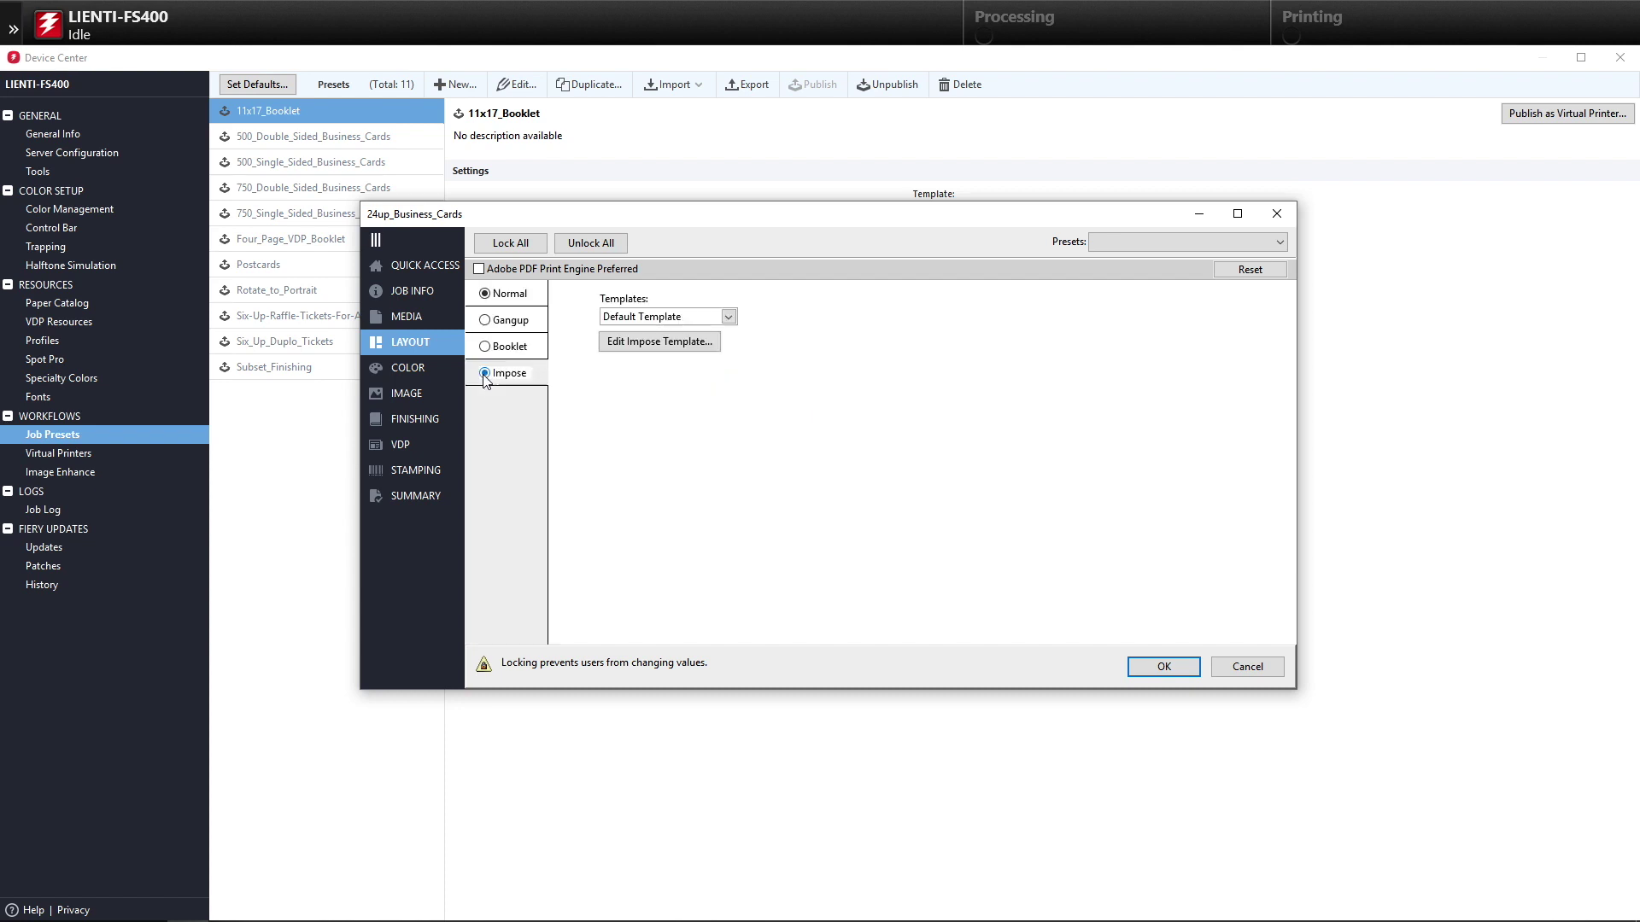
click(729, 317)
drag(939, 357, 935, 471)
click(721, 449)
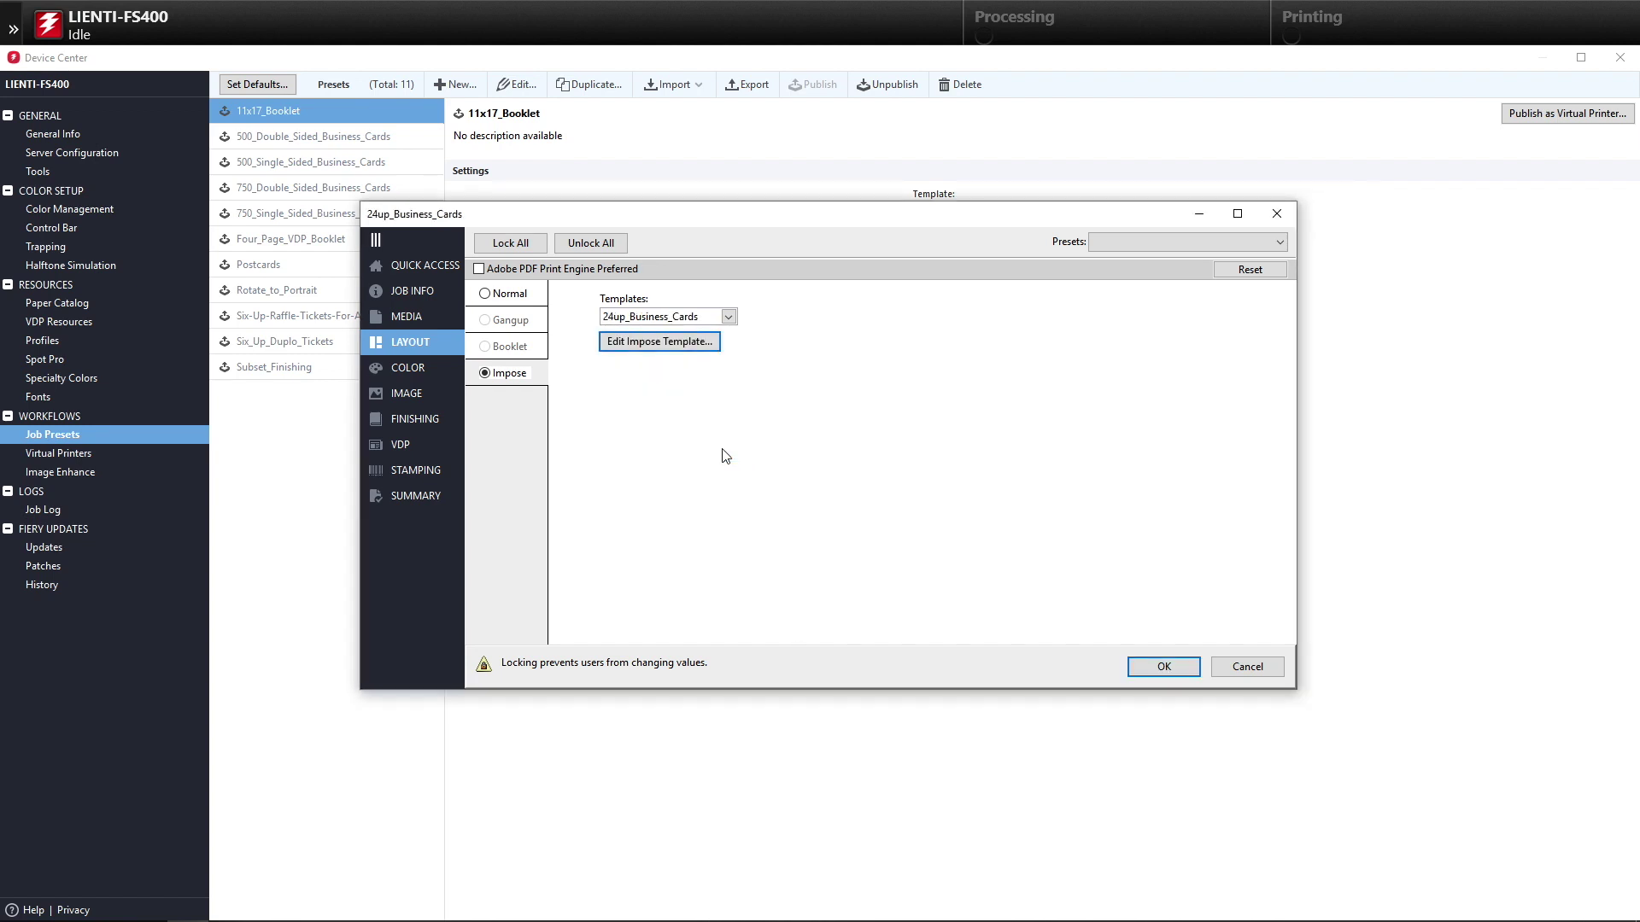
- Set the preset's paper to 12x18 16PT, save it, and close Device Center
click(403, 314)
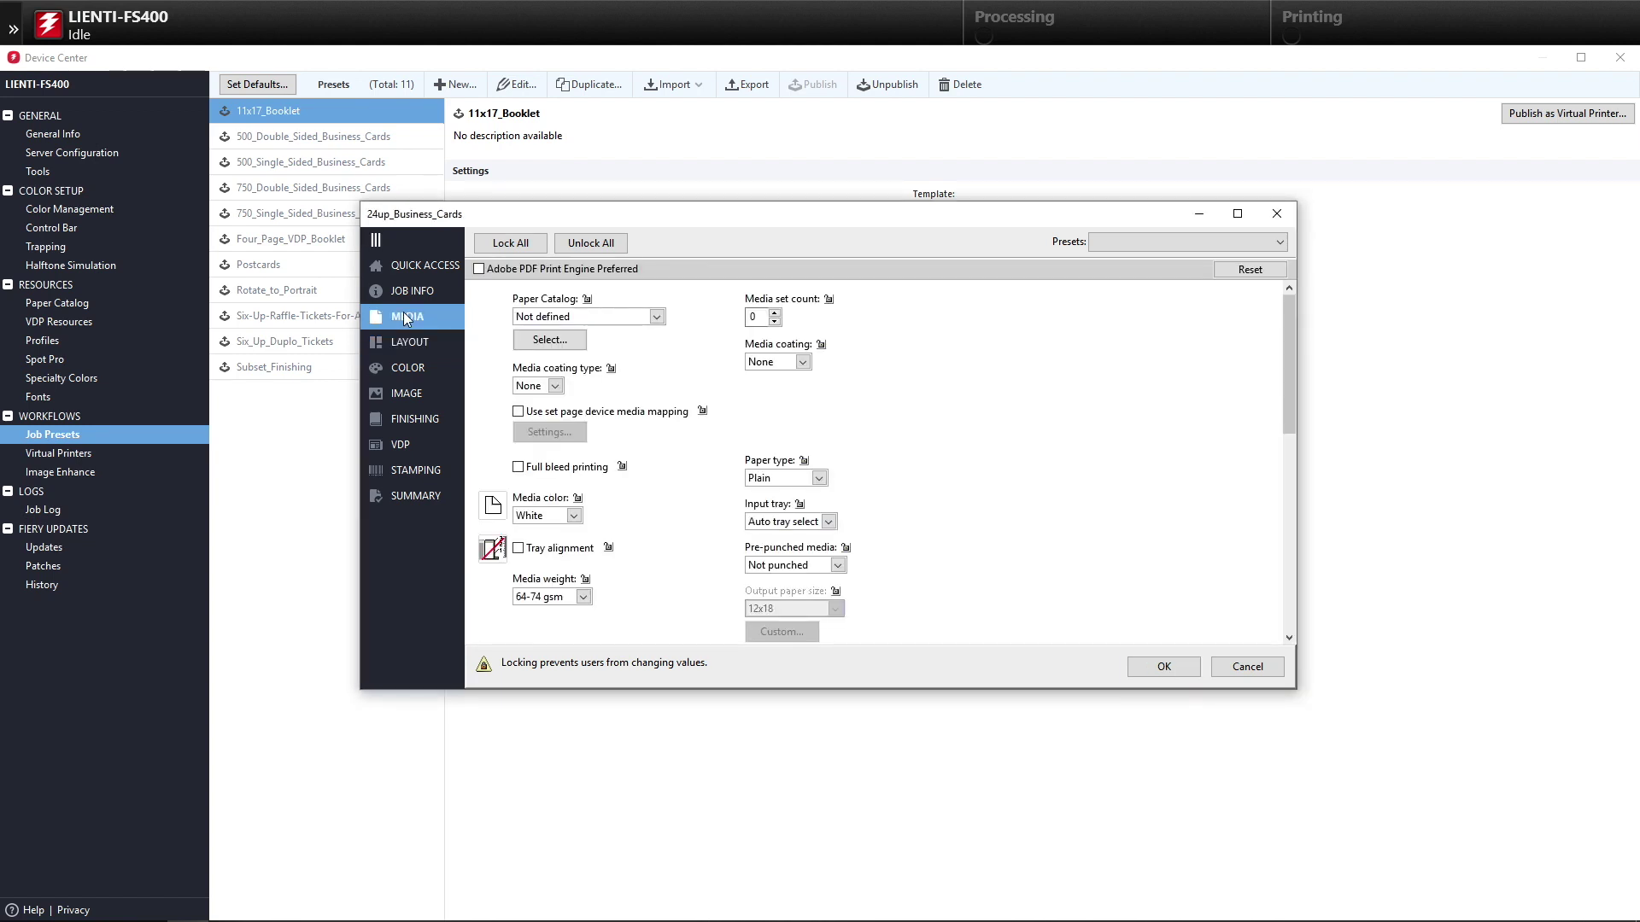
click(657, 316)
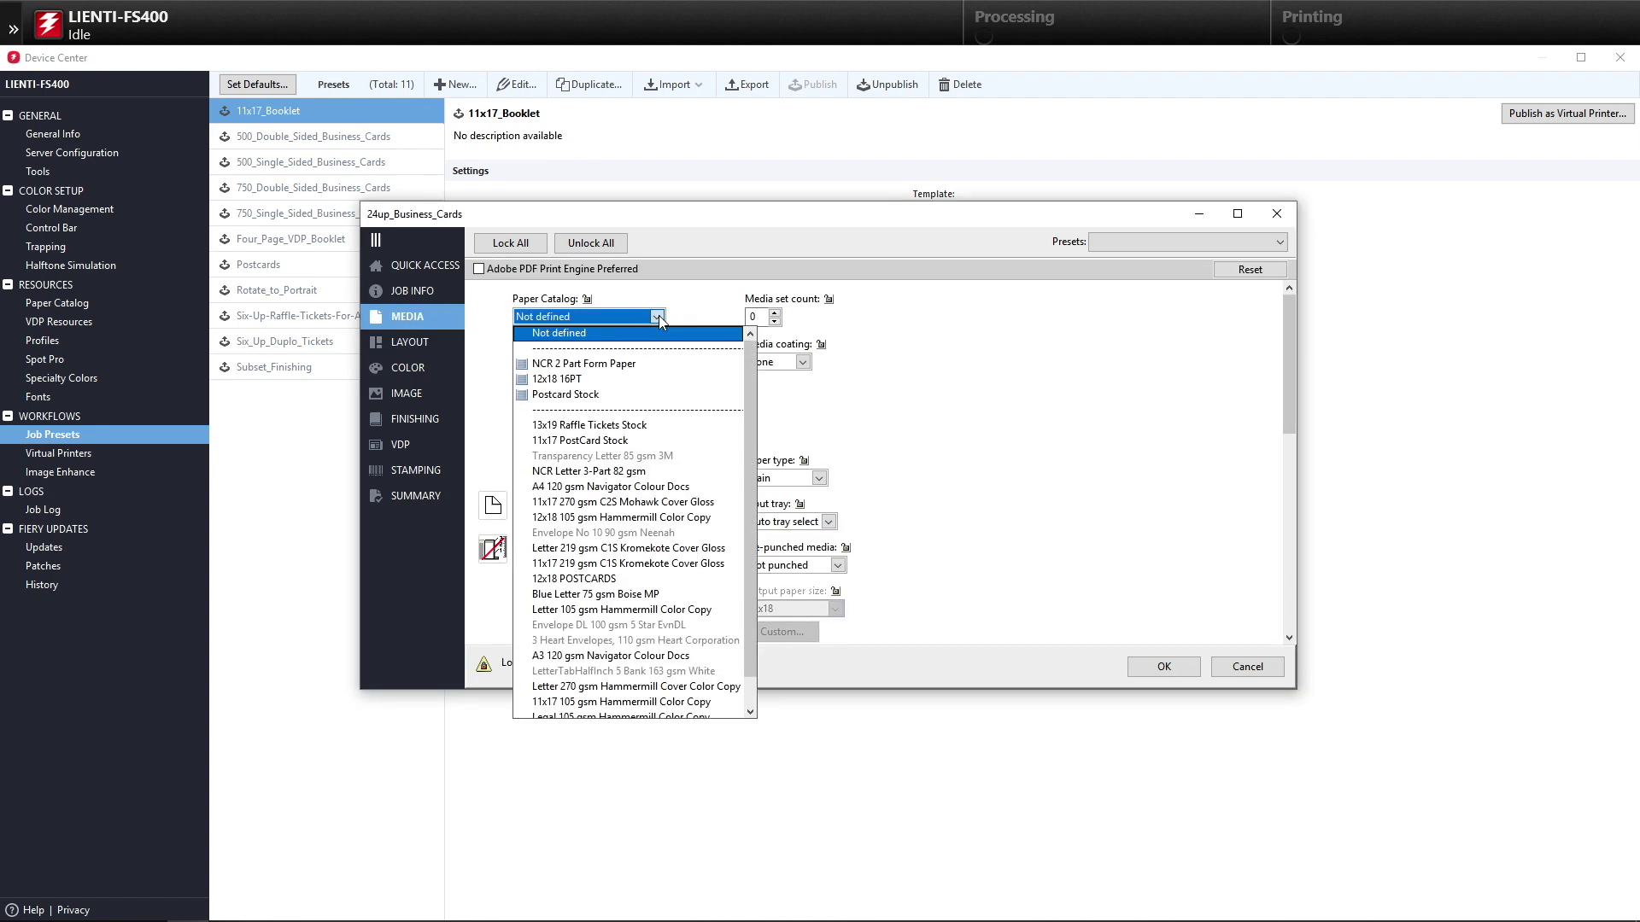
click(578, 380)
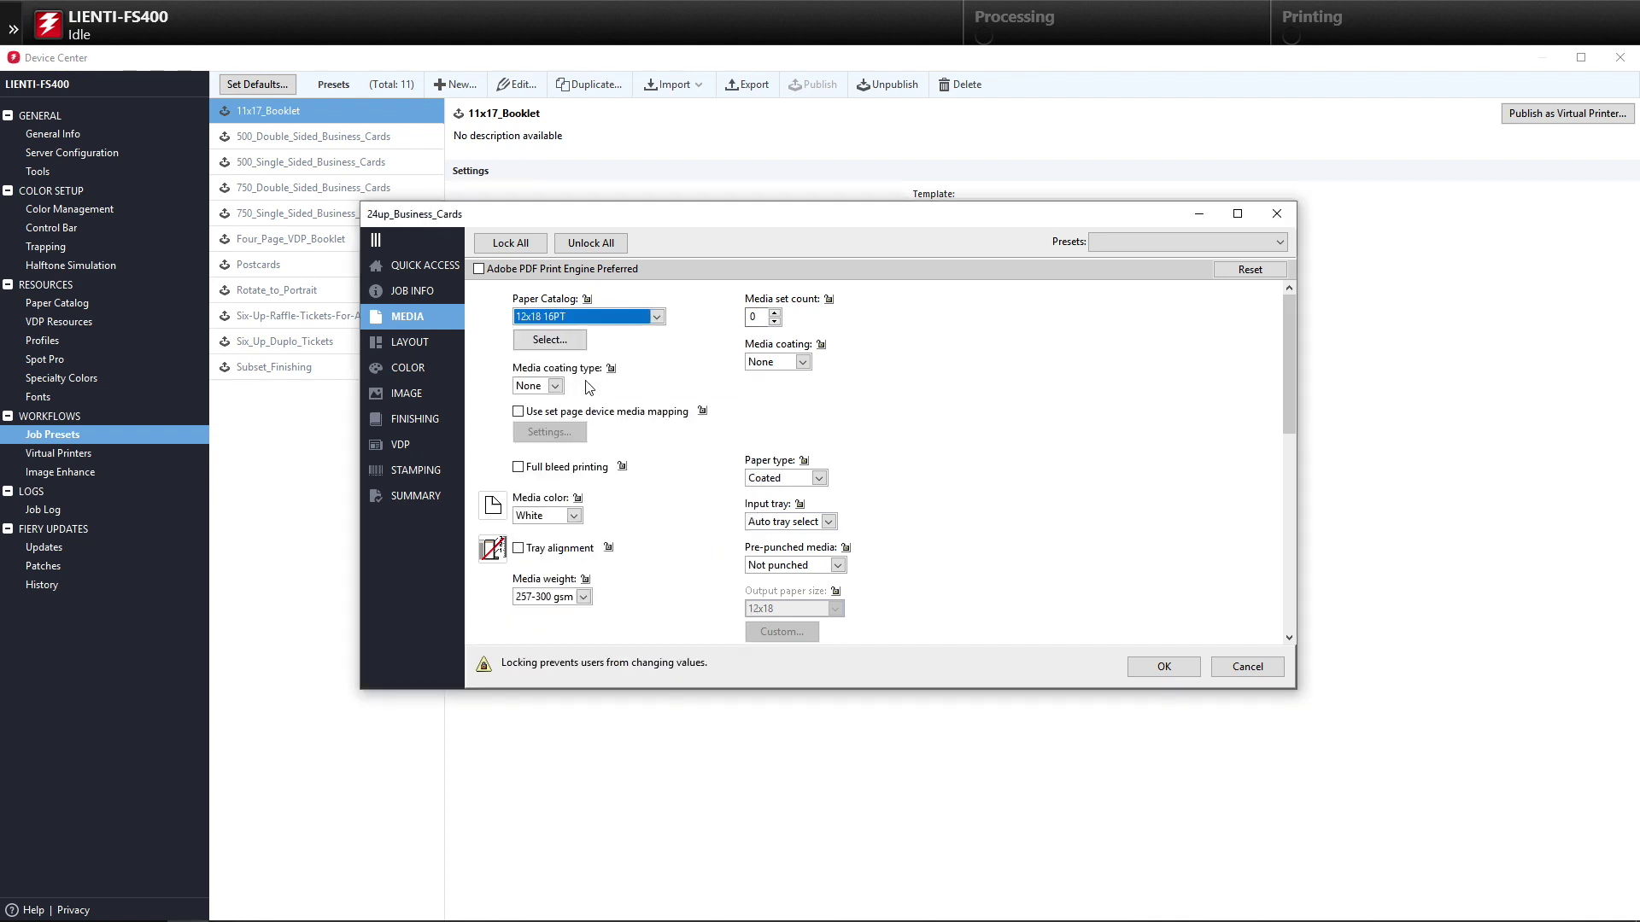
click(1163, 667)
click(1001, 566)
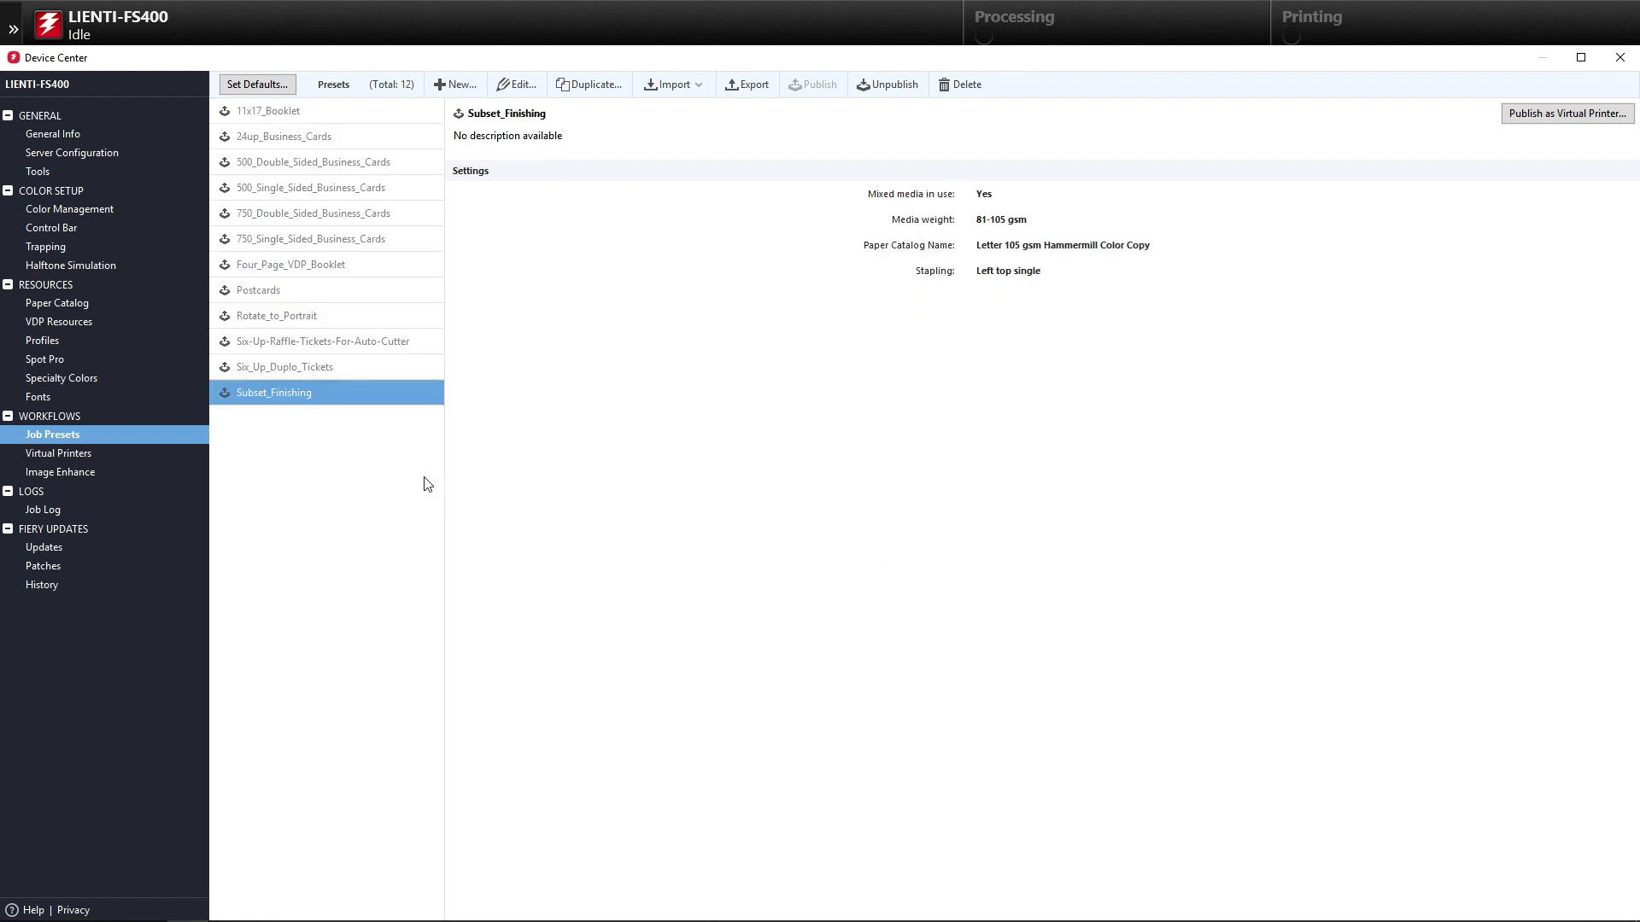
click(322, 142)
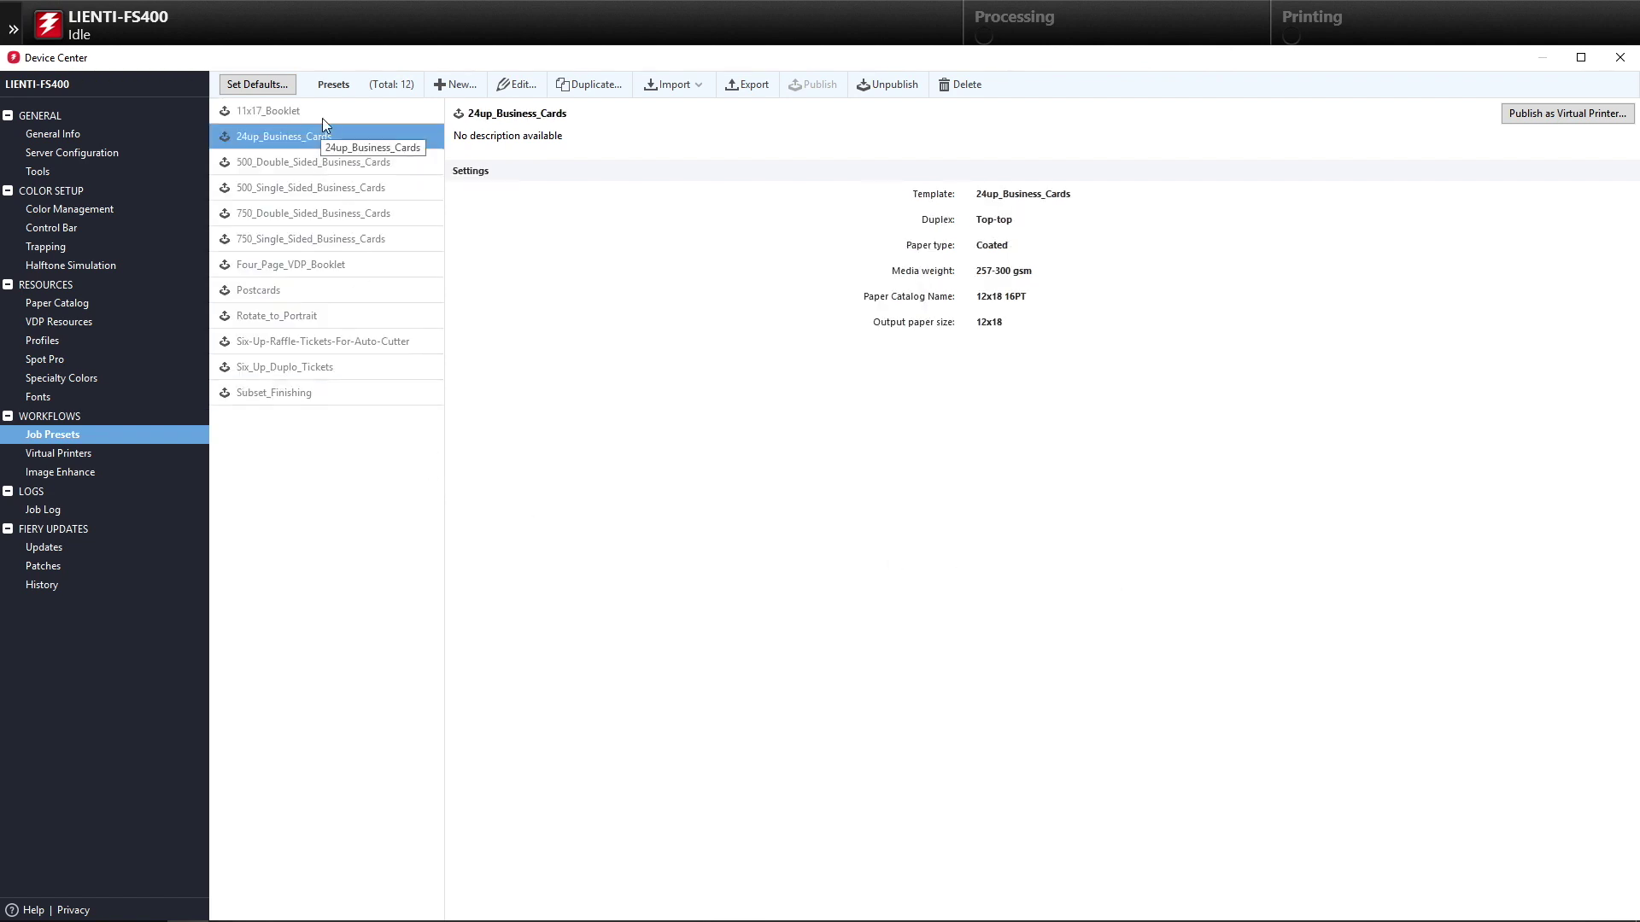
click(1620, 58)
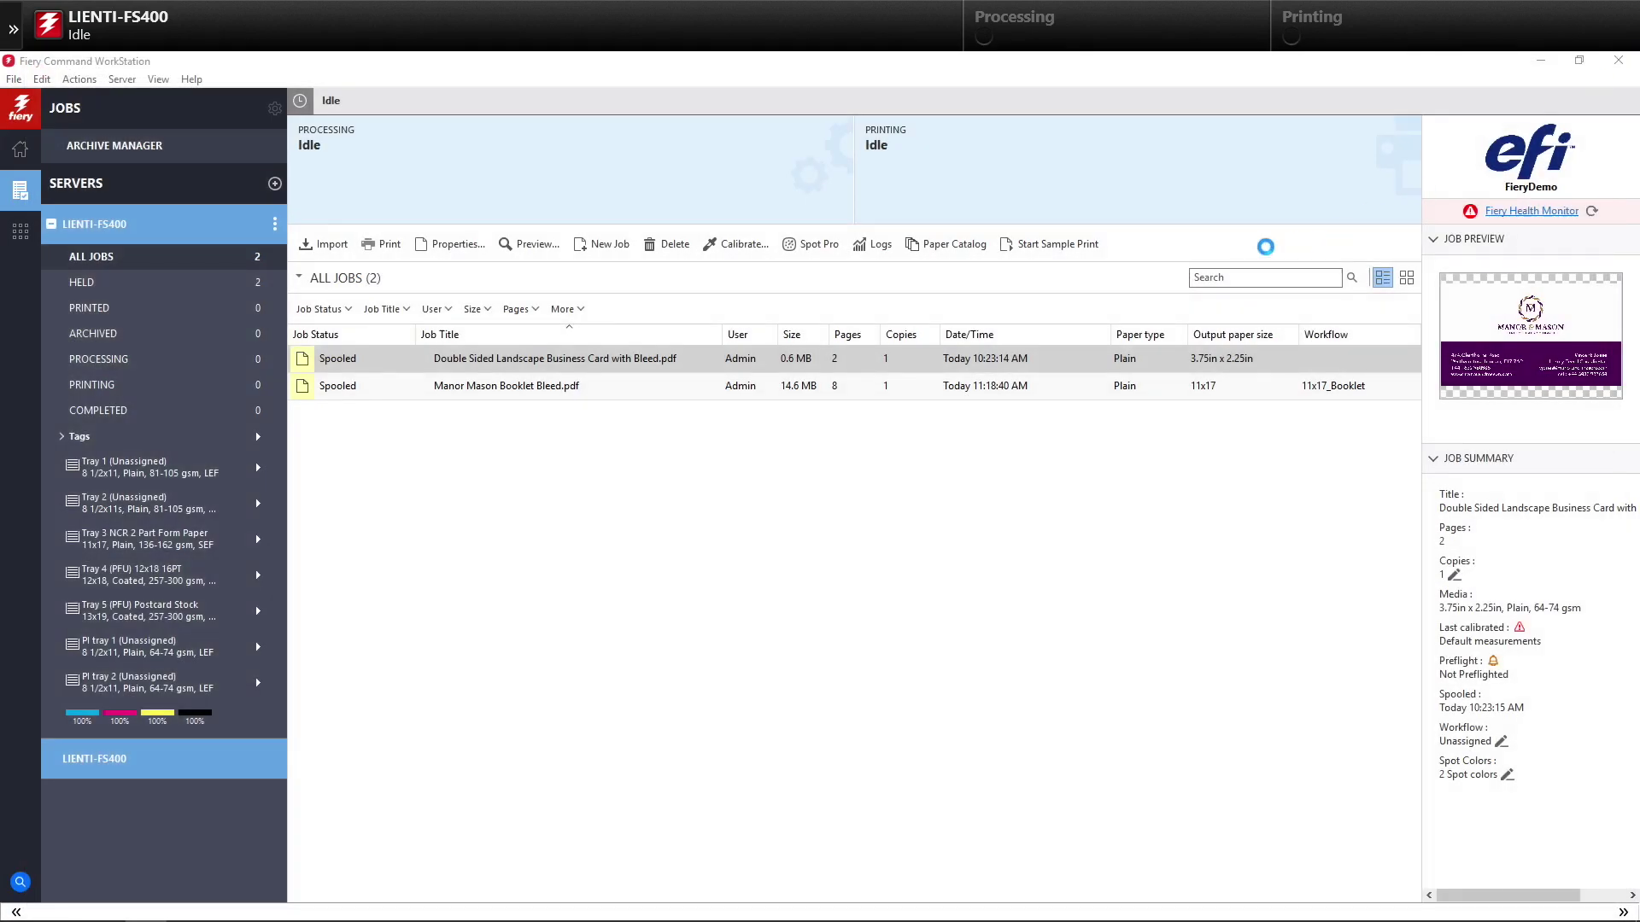
- Apply the 24up_Business_Cards workflow to the business card job, then Process and Hold it
right_click(582, 364)
mouse_move(706, 719)
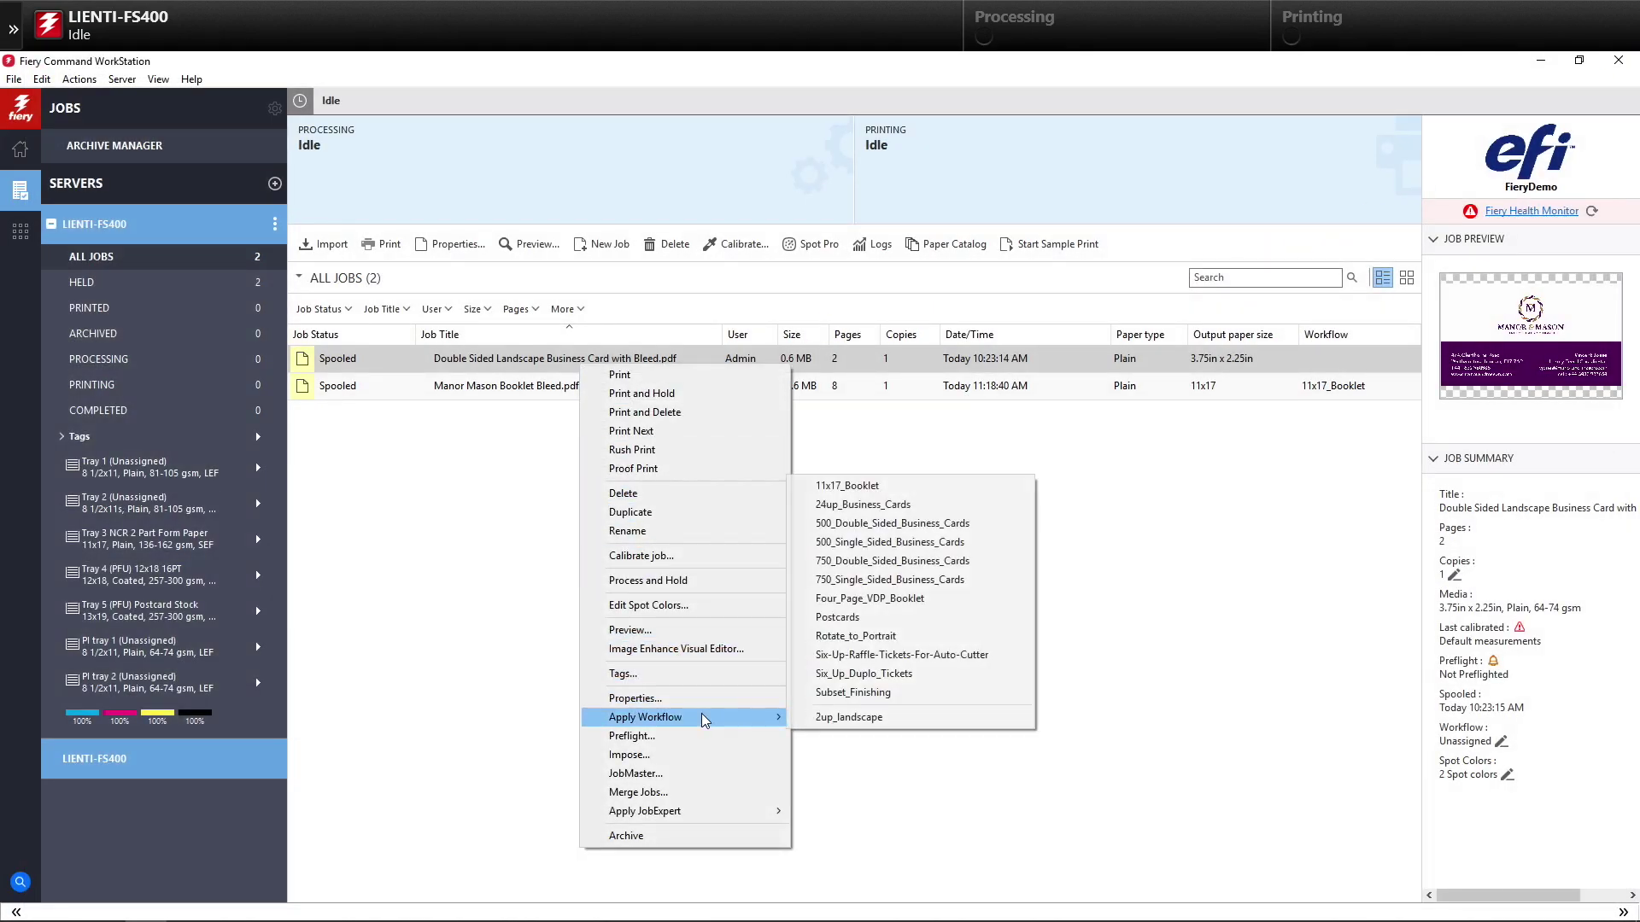
click(888, 505)
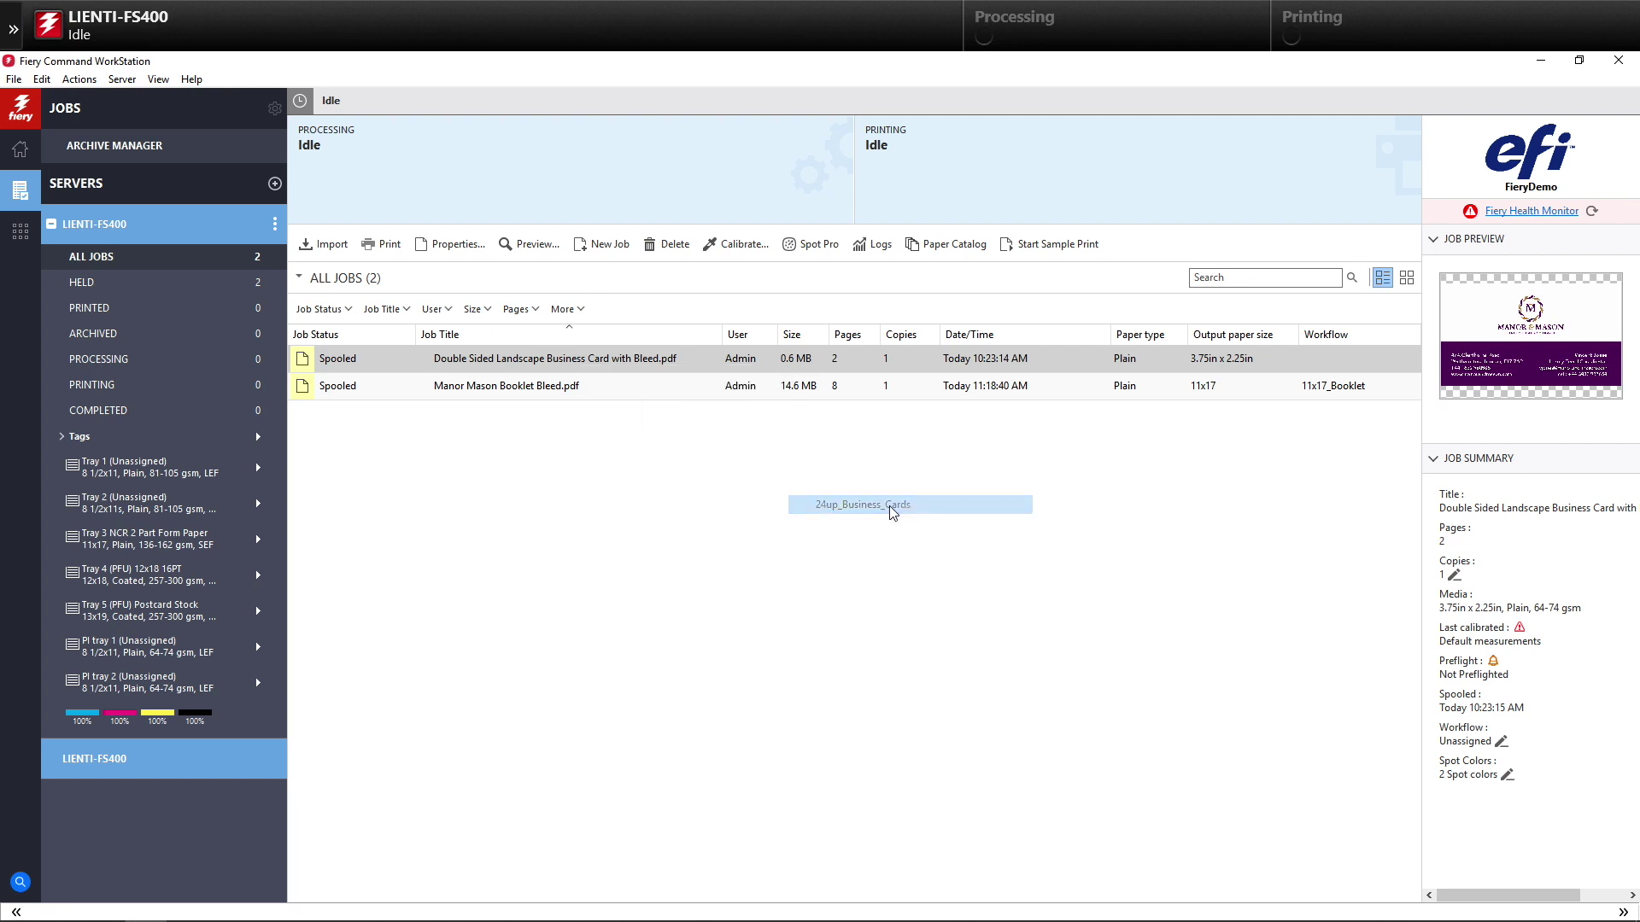
right_click(628, 361)
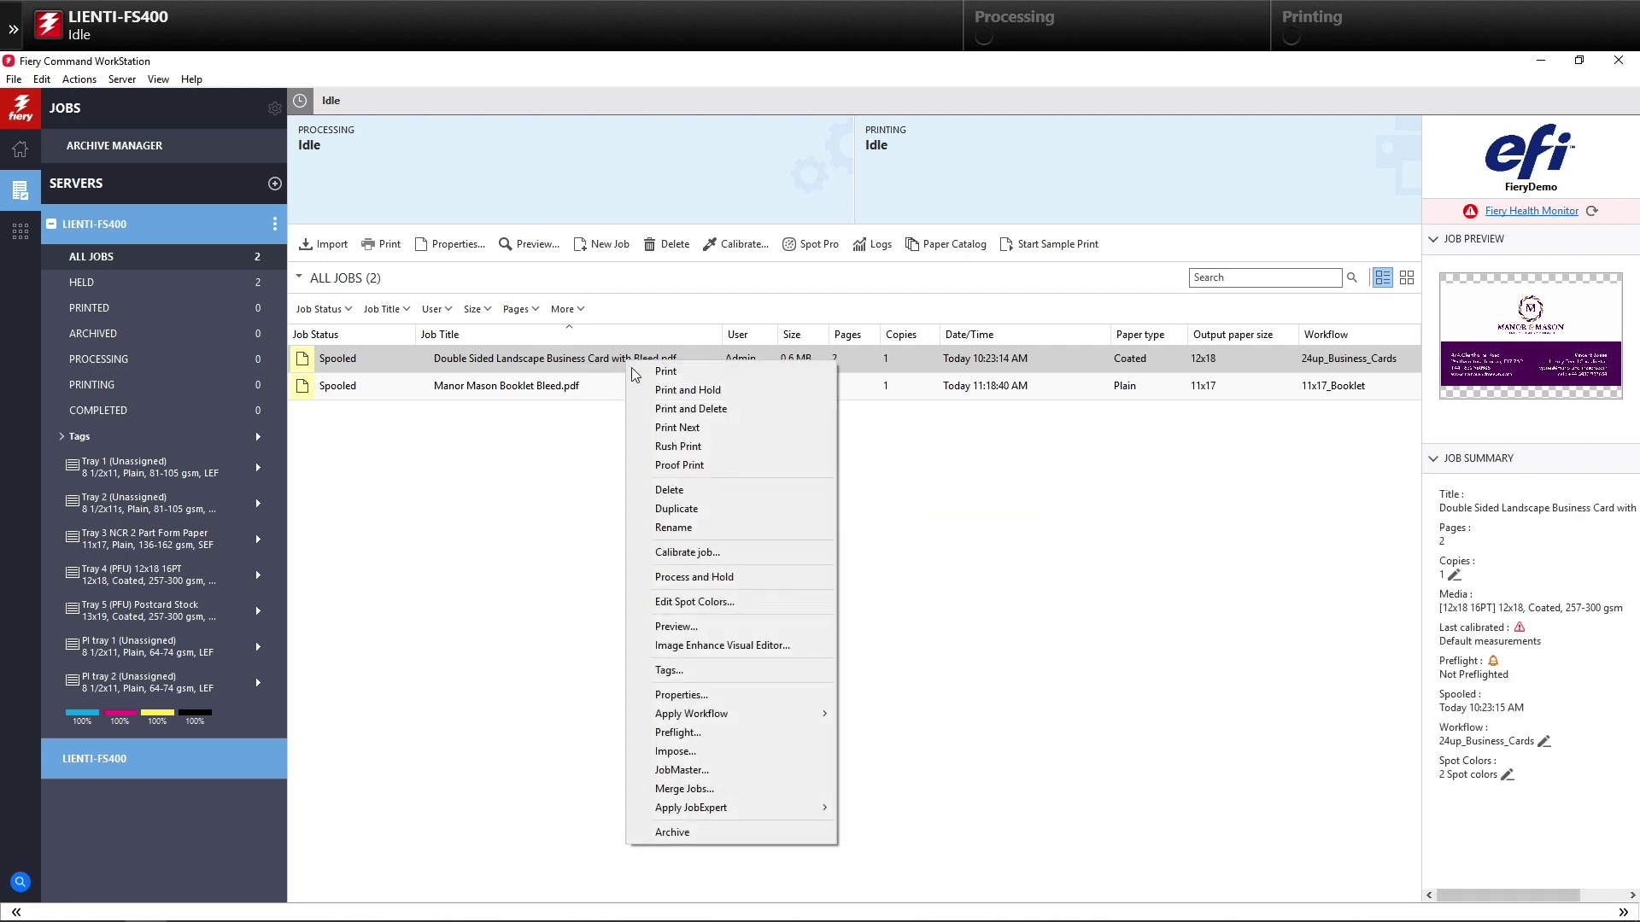
click(699, 581)
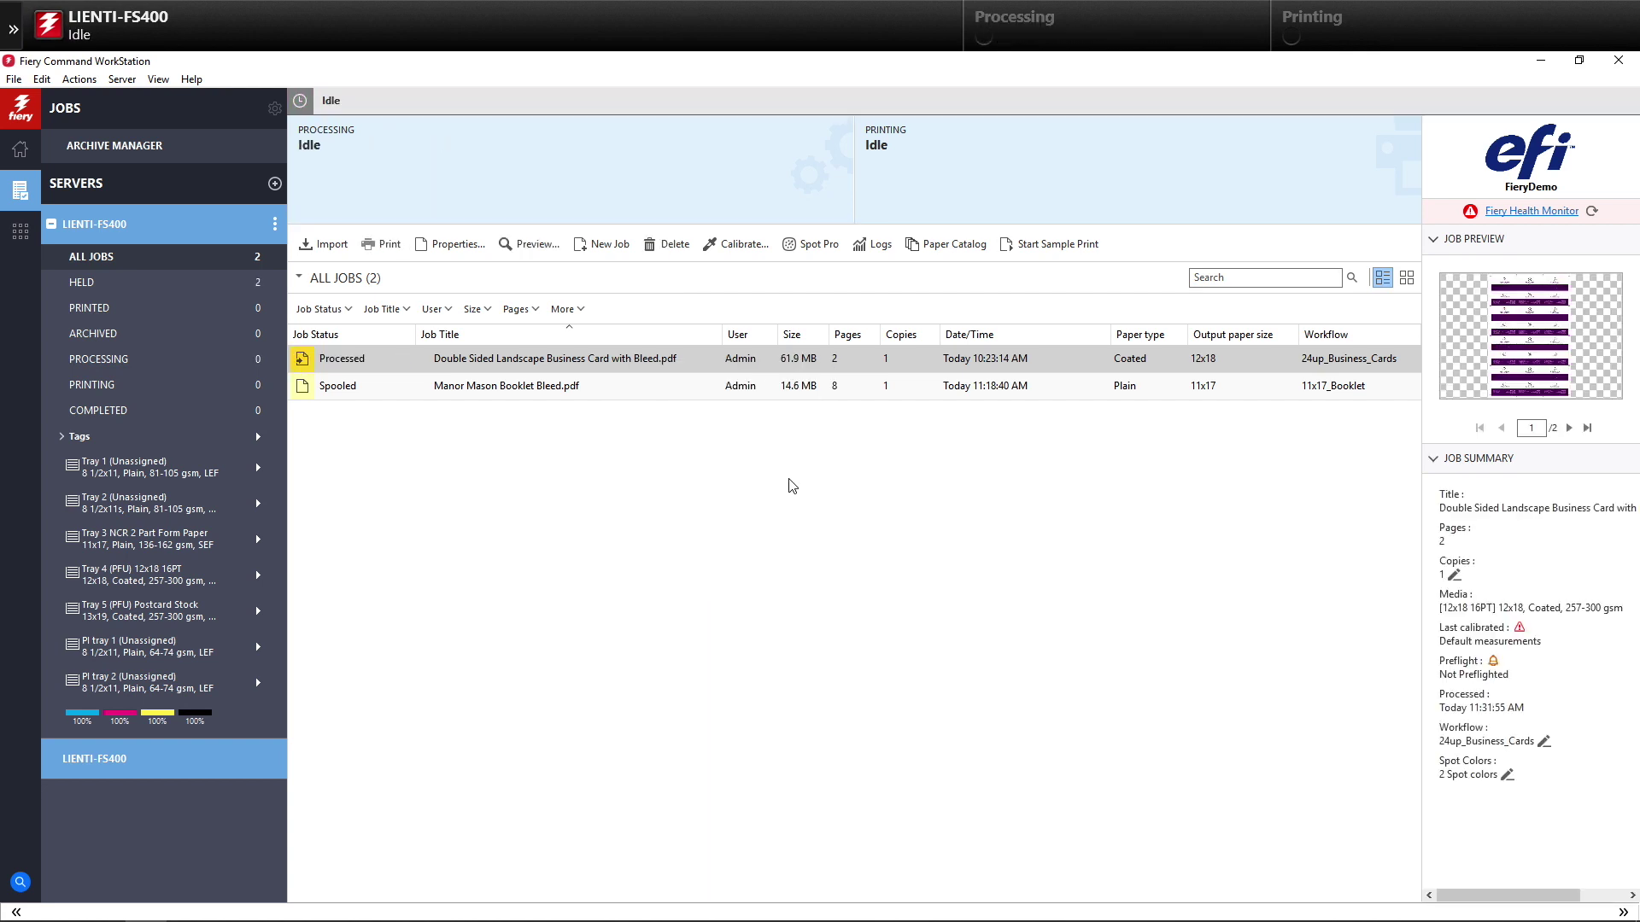
- Open the processed business card job in Preview from its thumbnail
double_click(1543, 322)
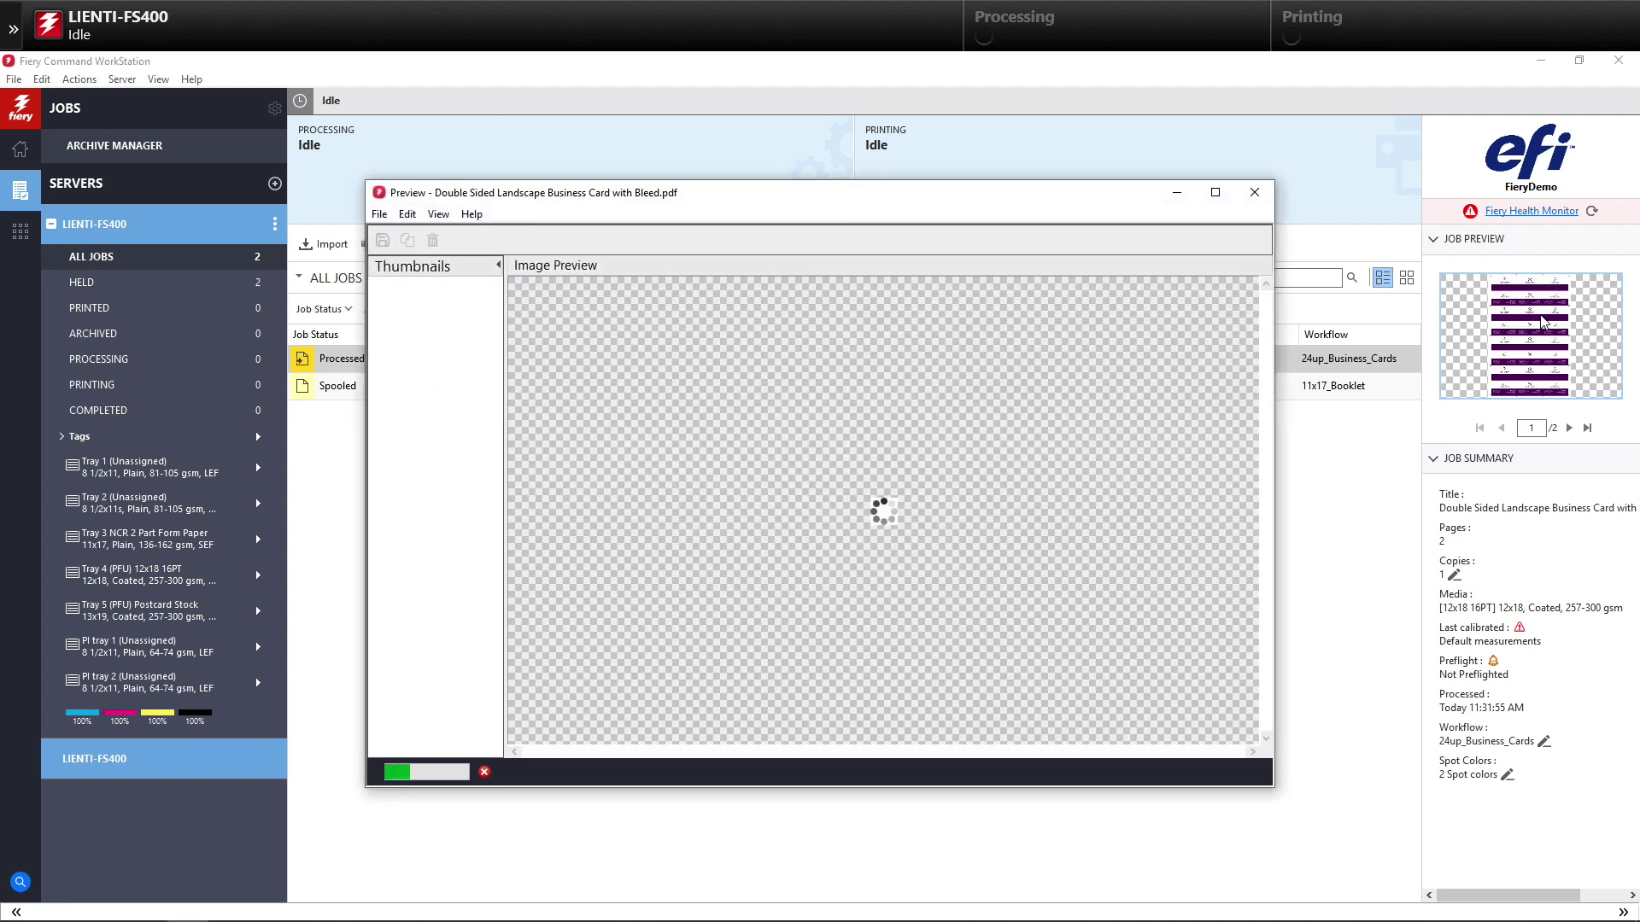